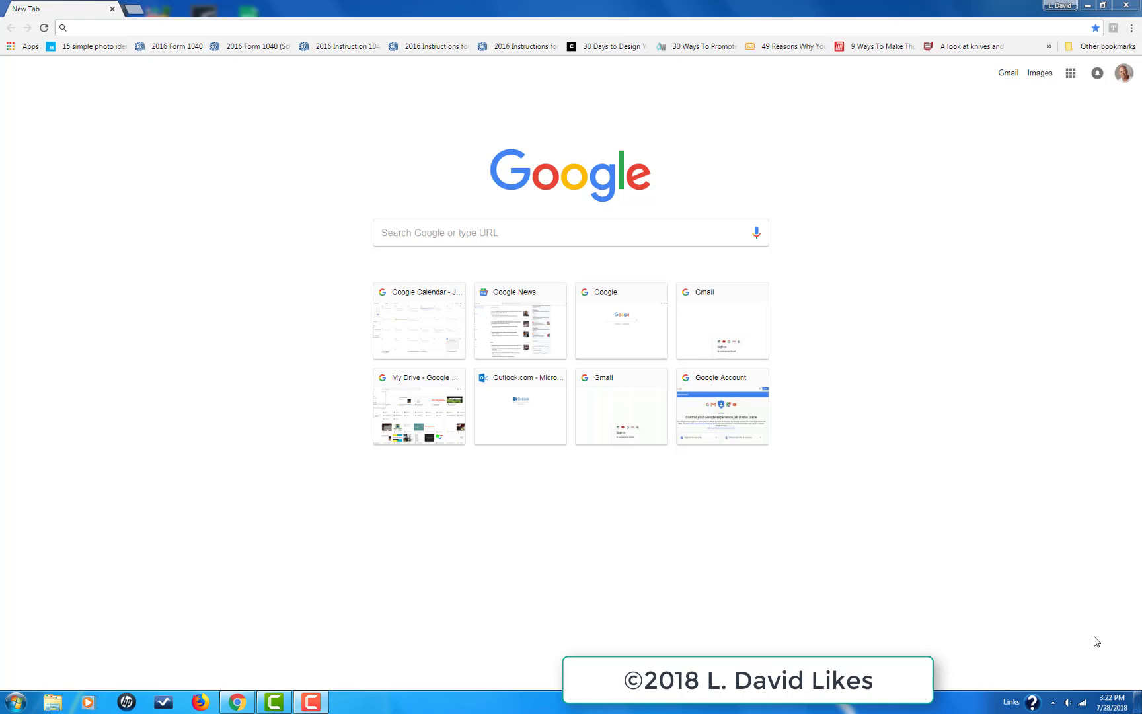
Step: Go to Google Drive through the apps grid and bring up the New menu
click(1071, 75)
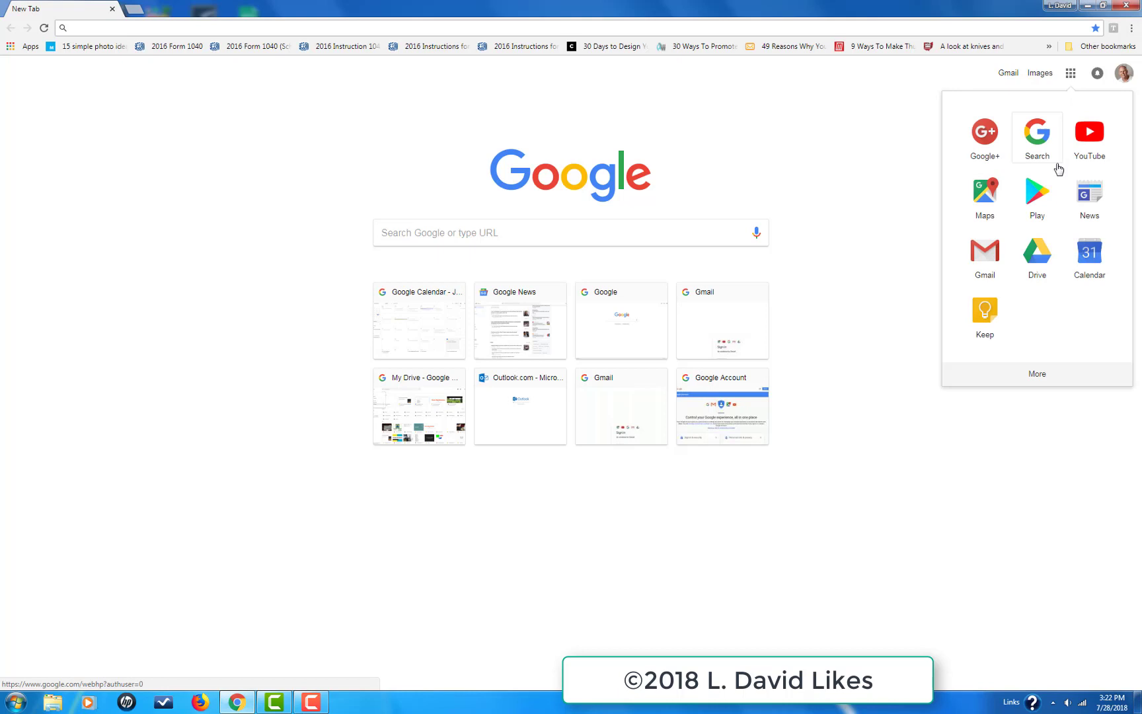
click(1033, 260)
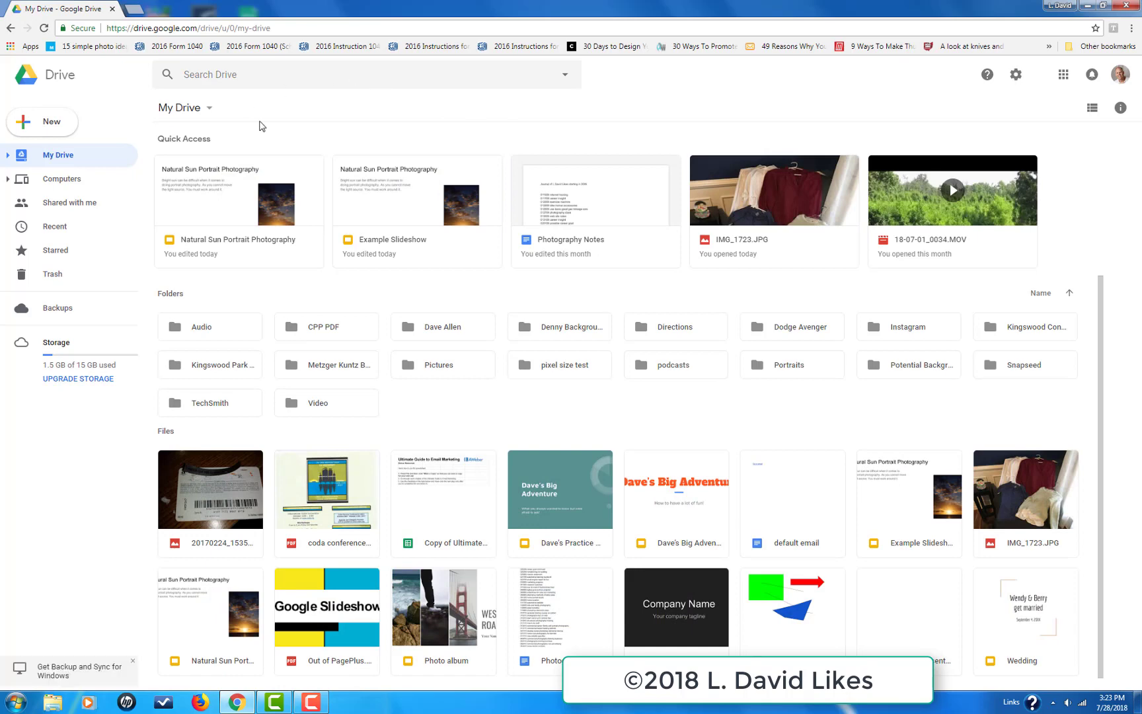
click(41, 124)
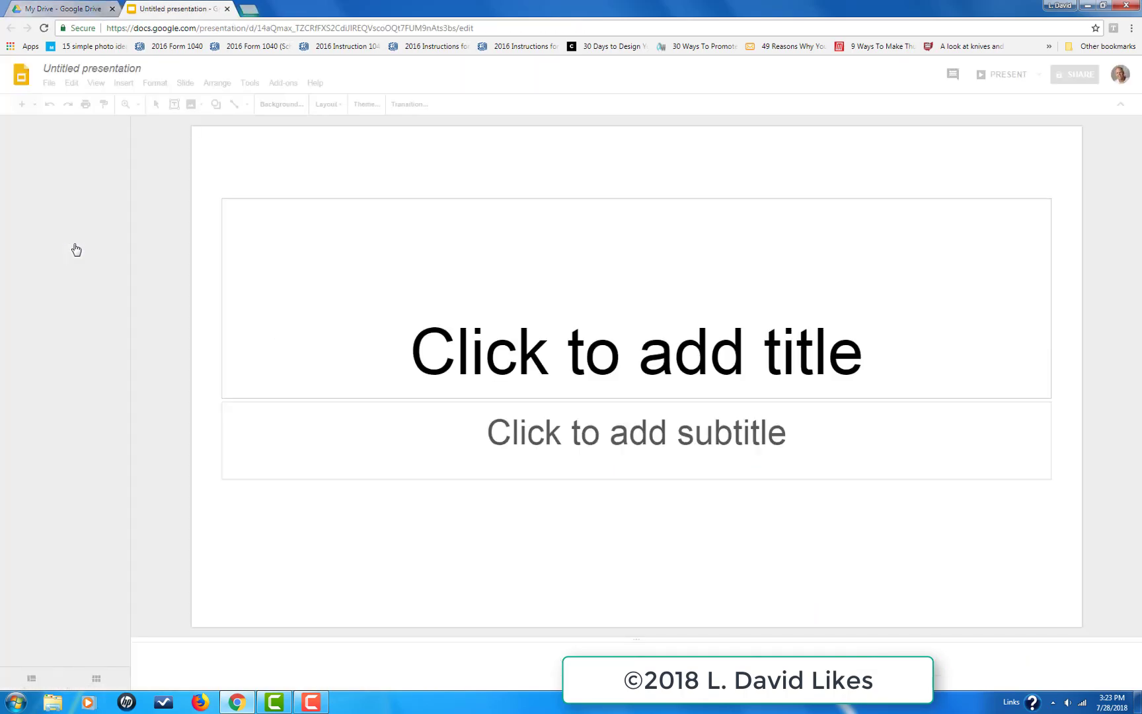
Step: Rename the untitled presentation to 'Example Slidesshow'
click(59, 68)
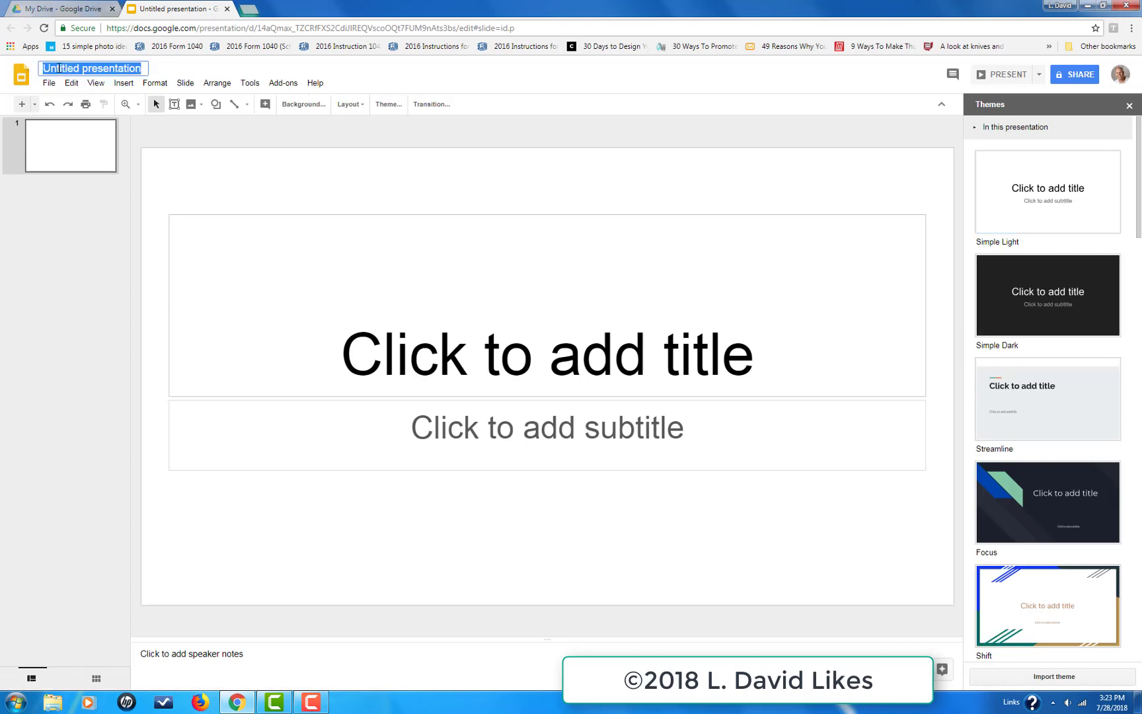
text(Example )
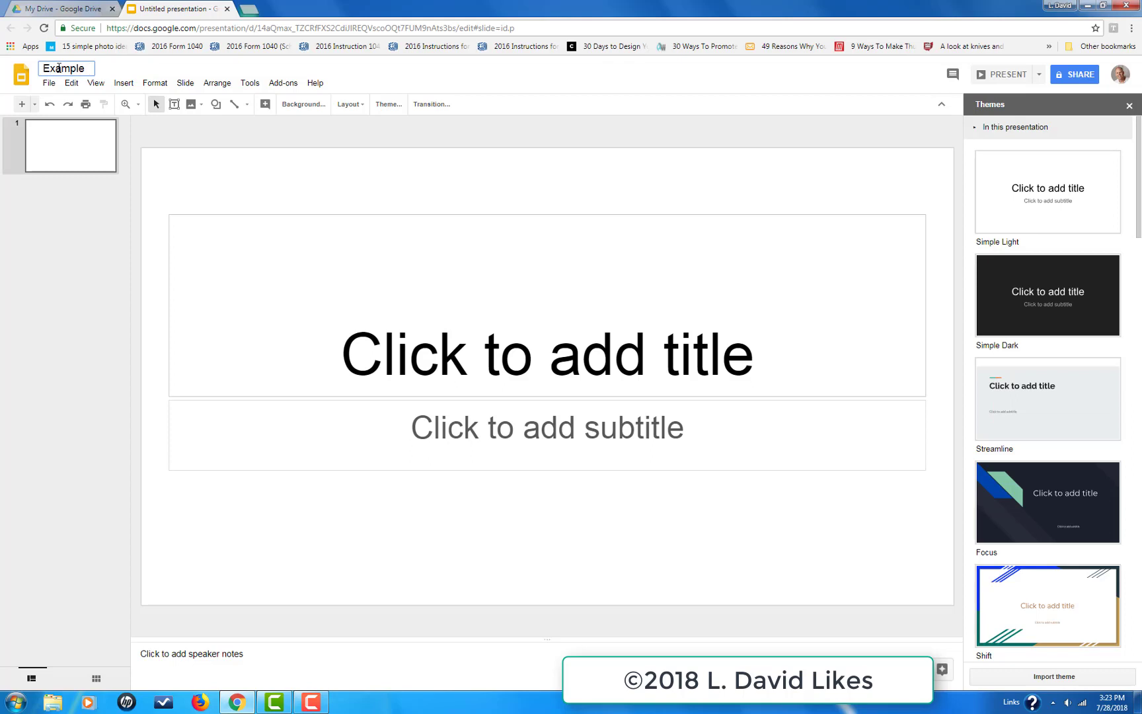
text(Slides)
text(show)
key(Return)
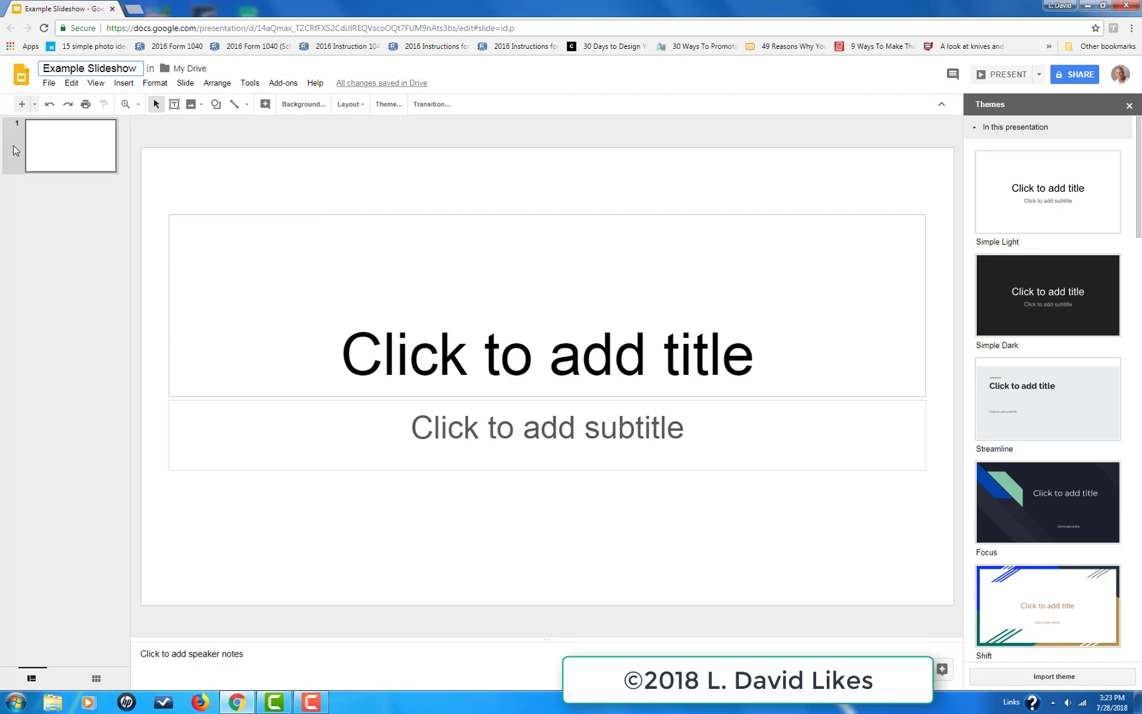
Step: Apply the Title and two columns layout to slide 1
click(60, 155)
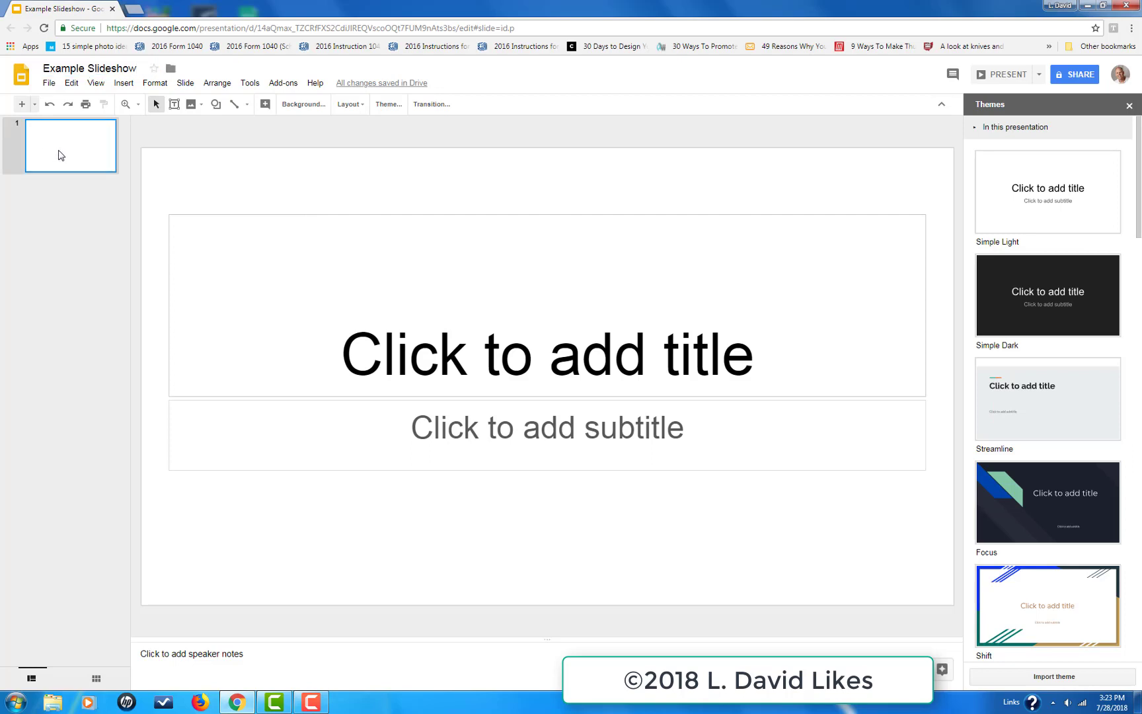
click(351, 106)
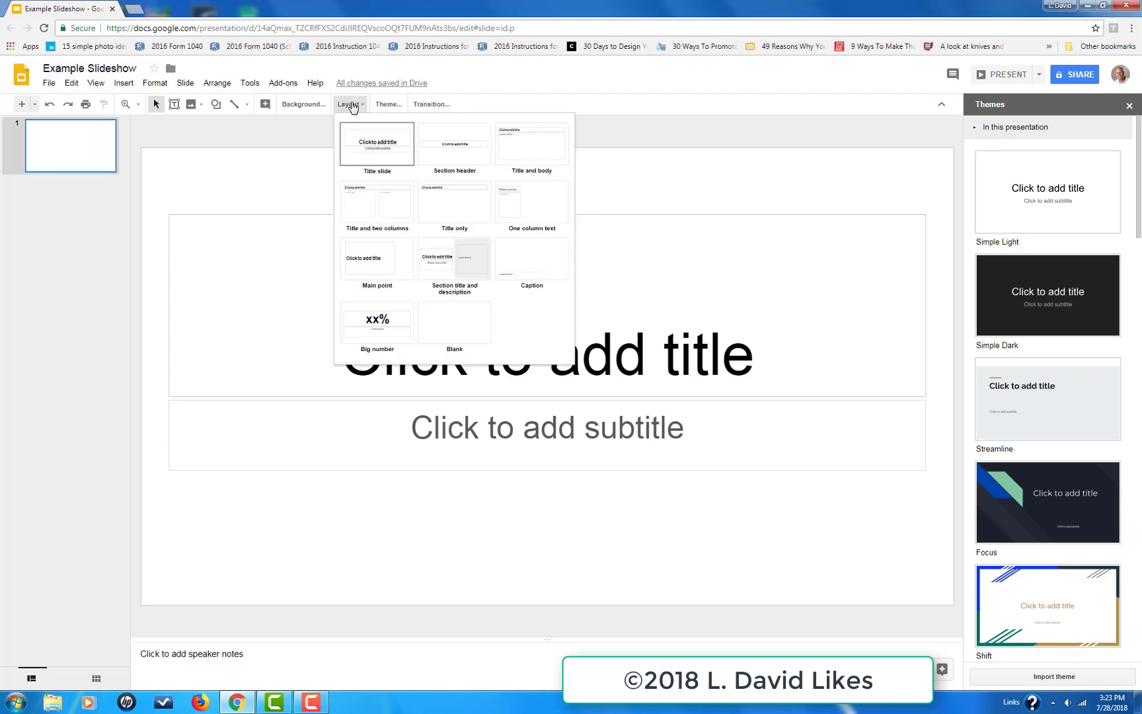
click(362, 211)
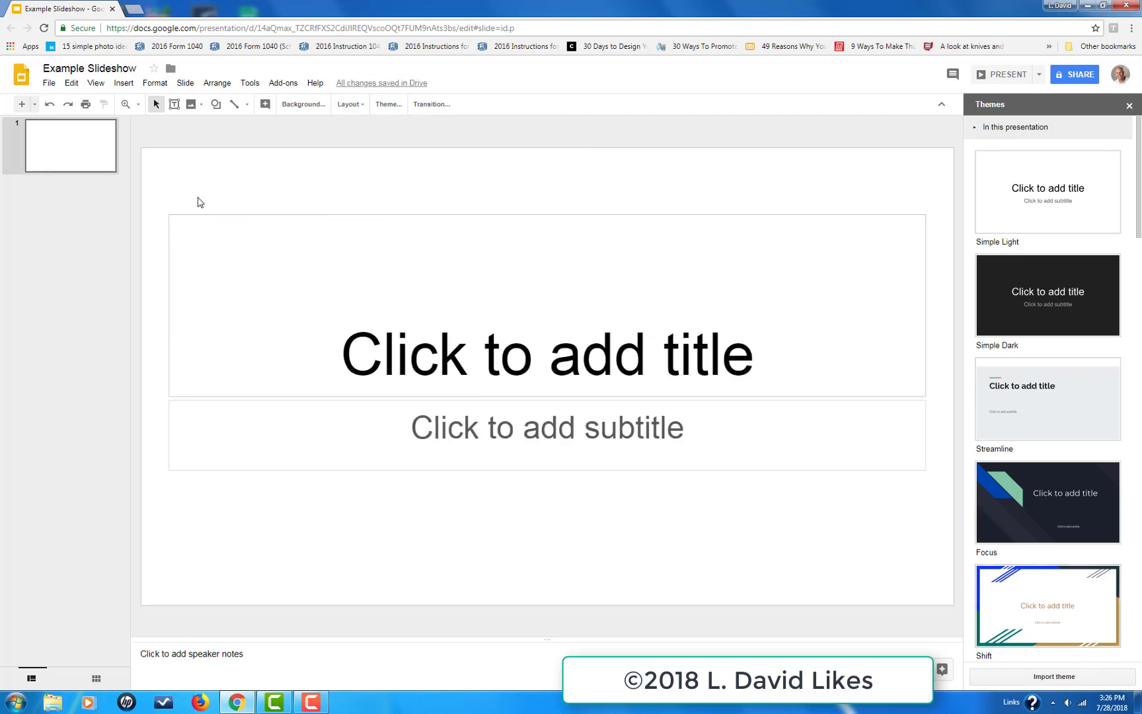
click(32, 141)
click(345, 104)
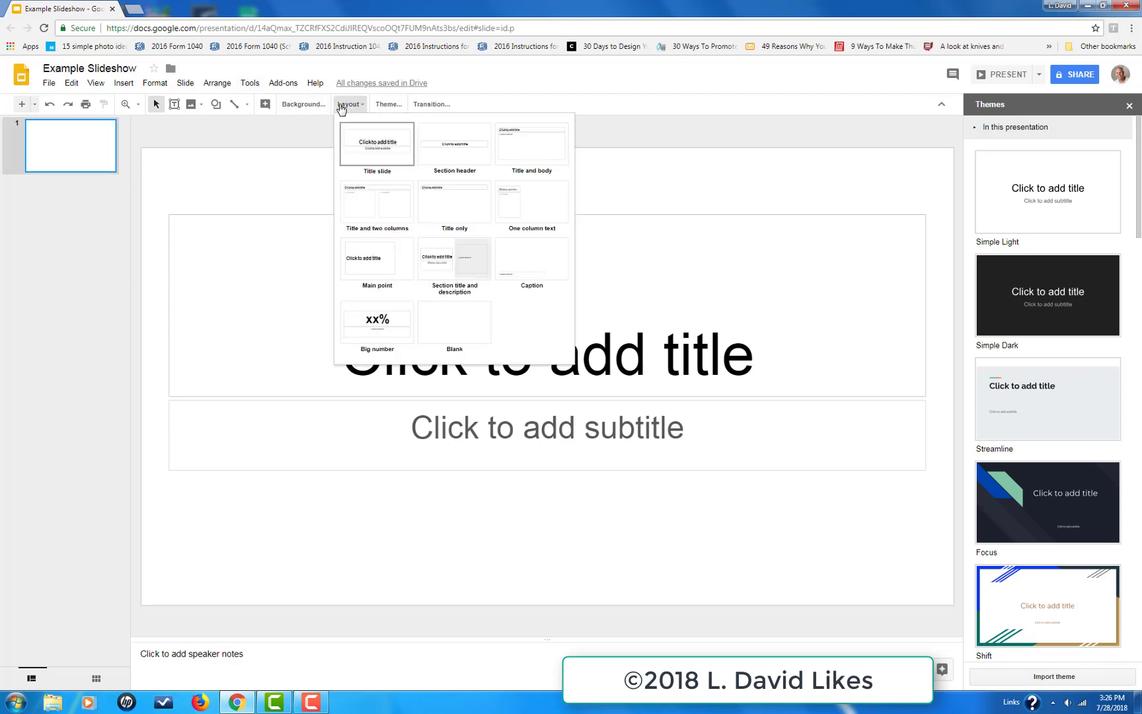
click(369, 217)
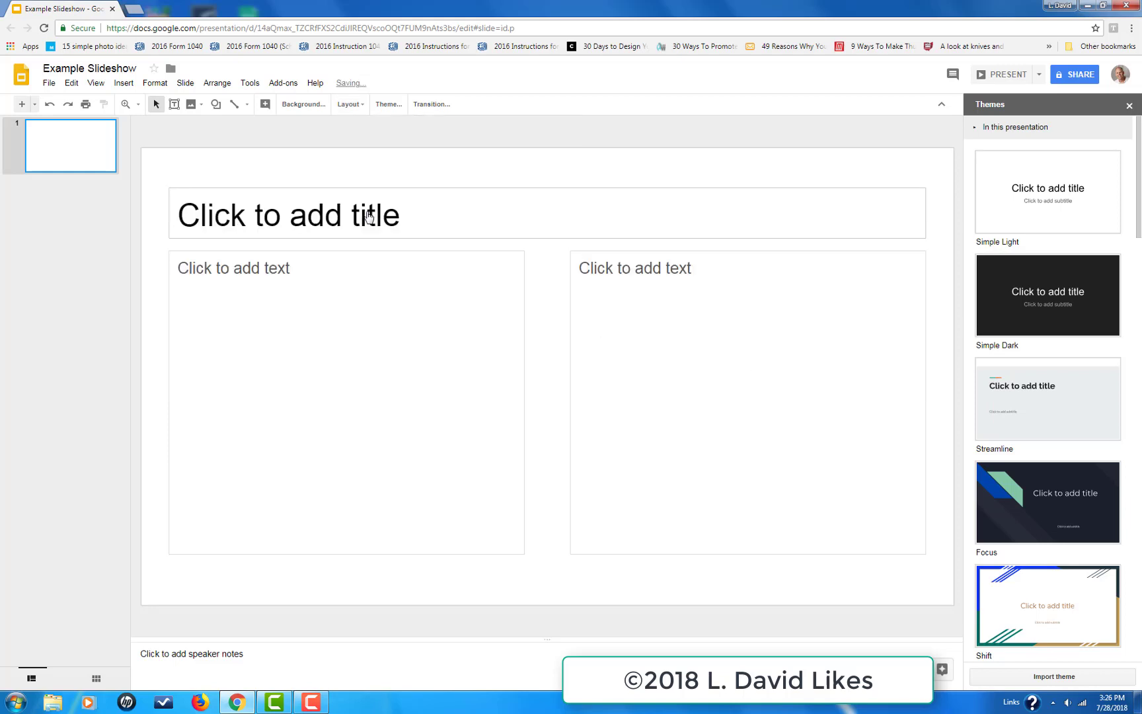
Step: Title the slide 'Natural Sun Portrait Photography' and paste the bright-sun paragraph into the left column
click(187, 219)
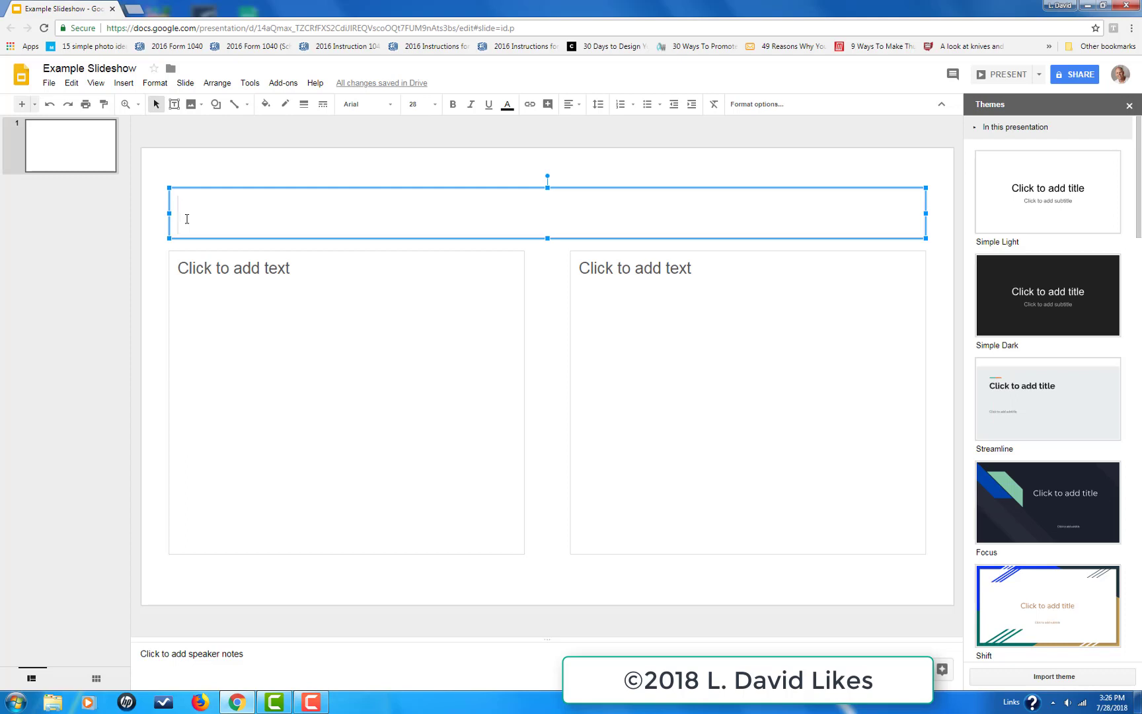
text(Natural )
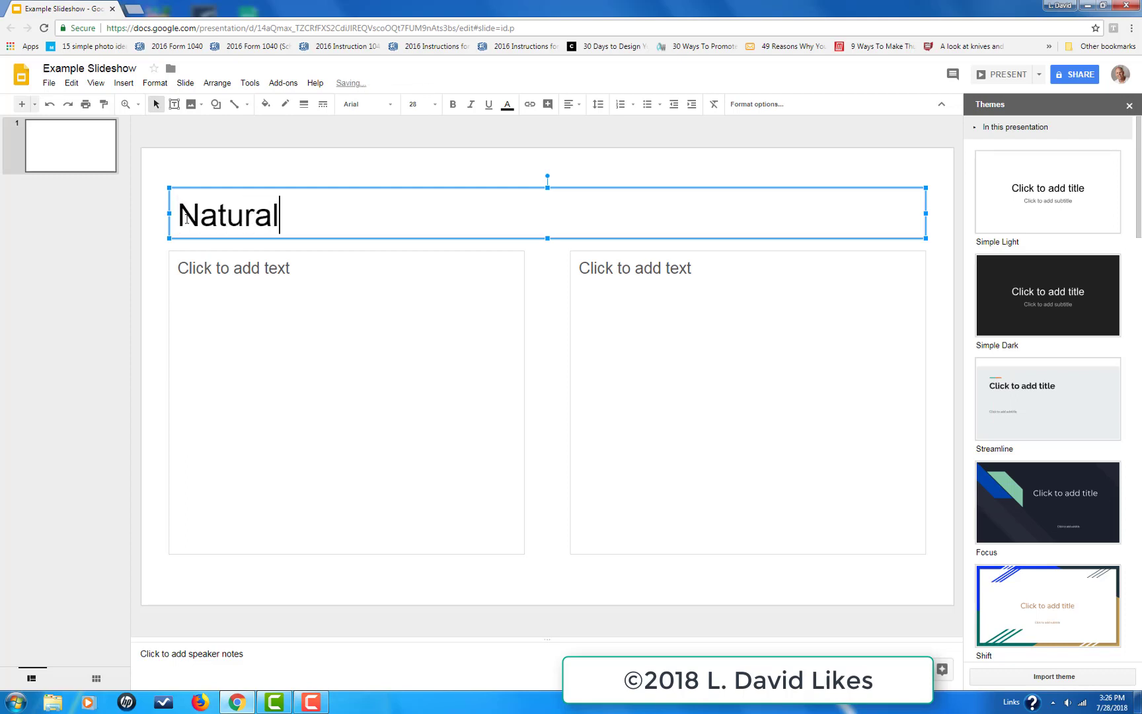
text(Sun Portrait)
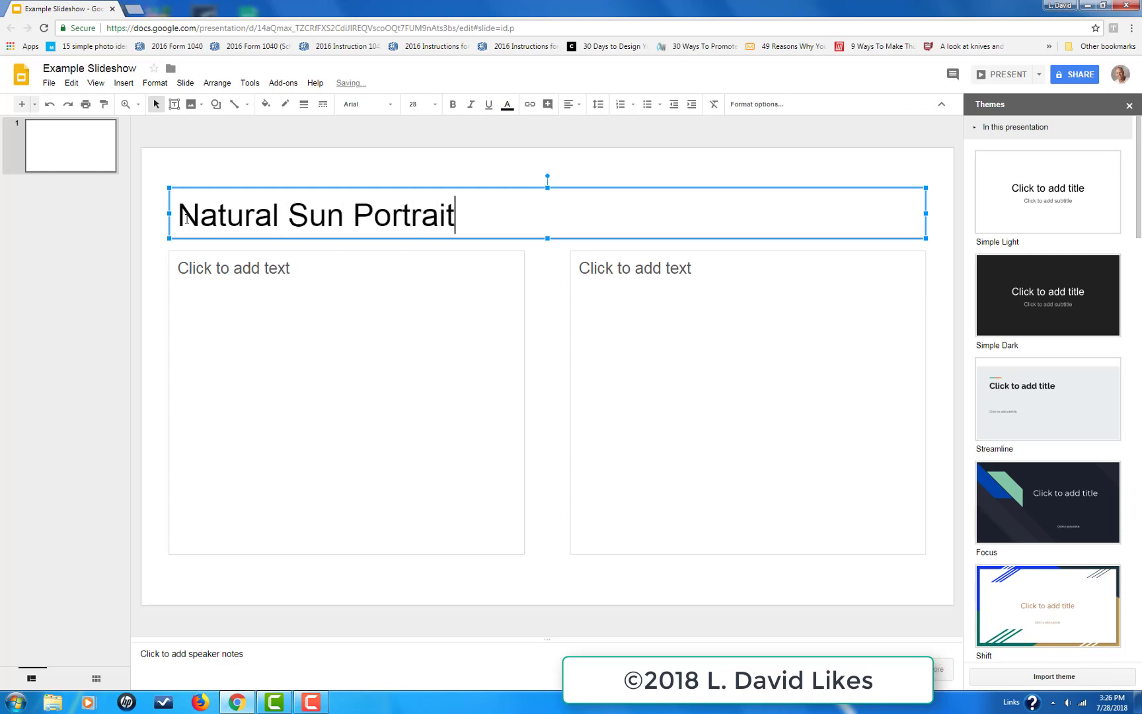
text( Photography)
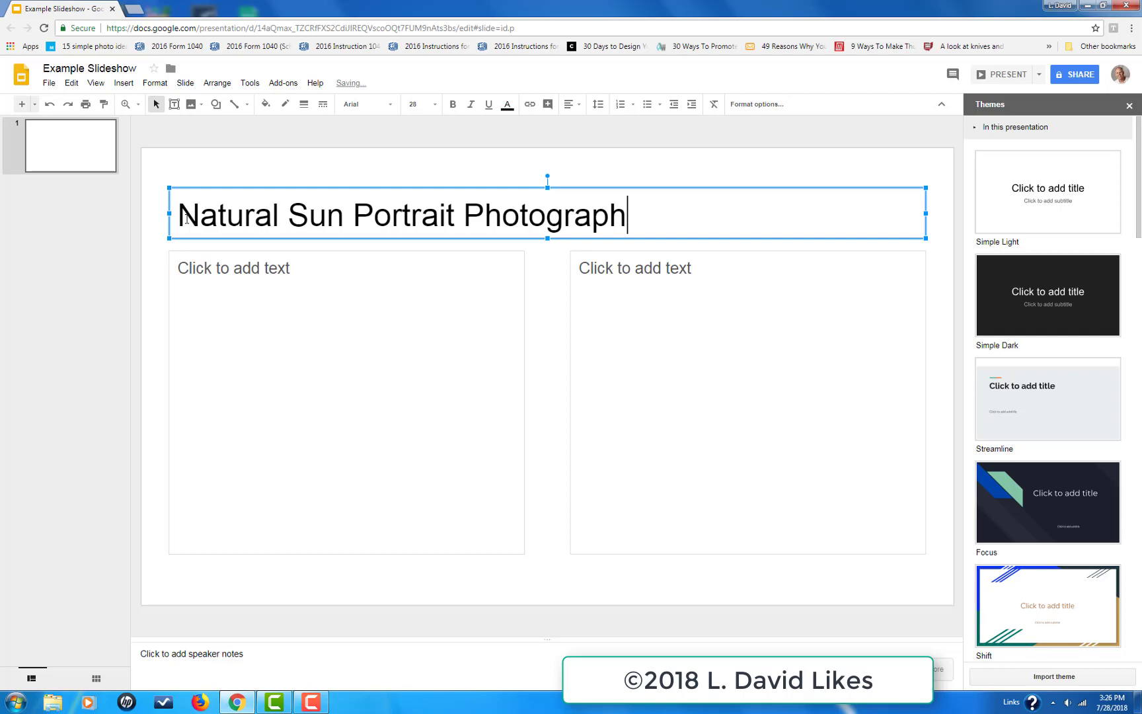
click(182, 273)
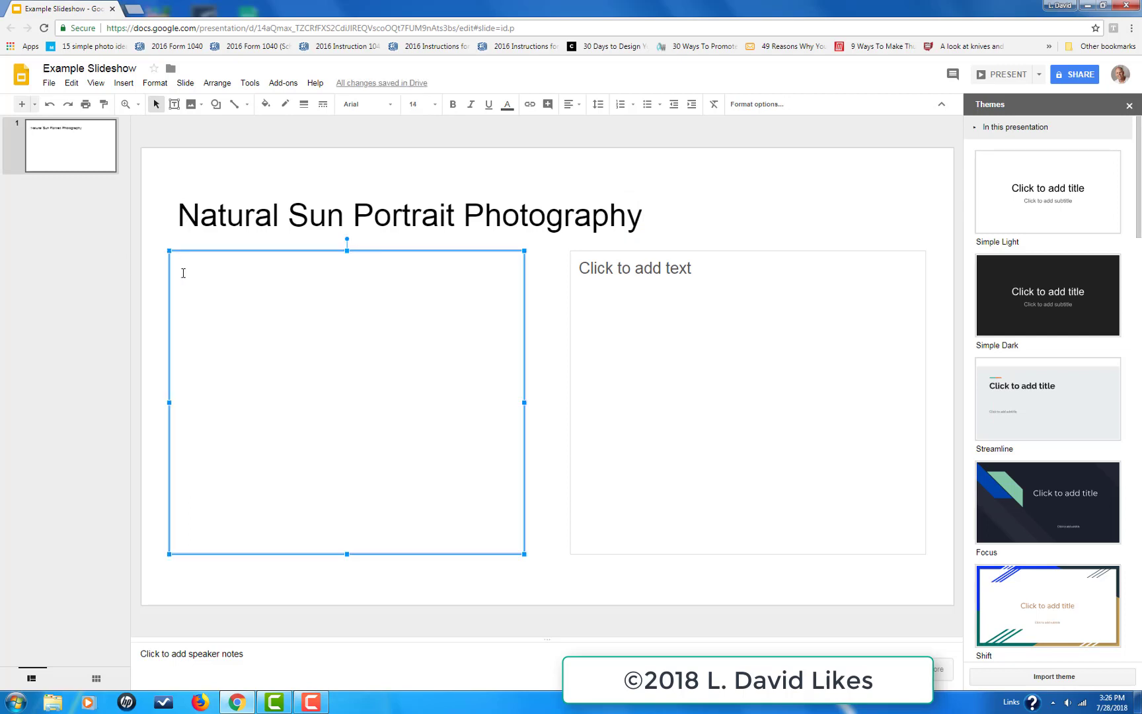
right_click(183, 273)
click(229, 324)
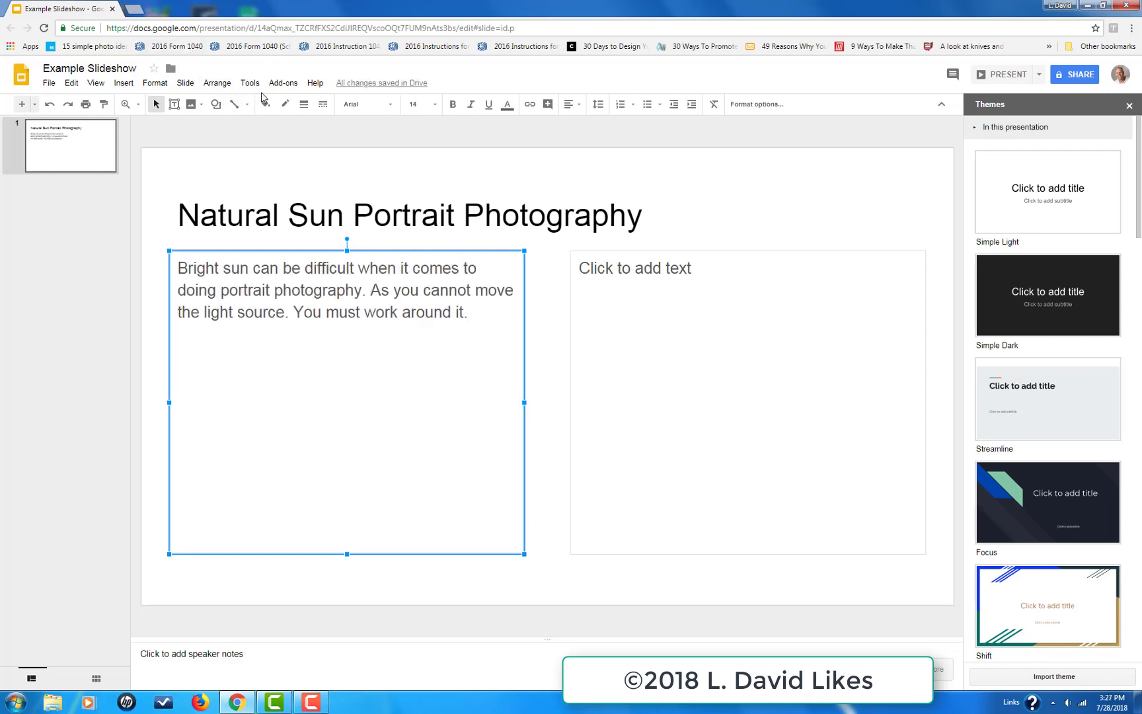
Step: Upload sunset photo 060222a0021 and shrink it to fit the right column
click(121, 85)
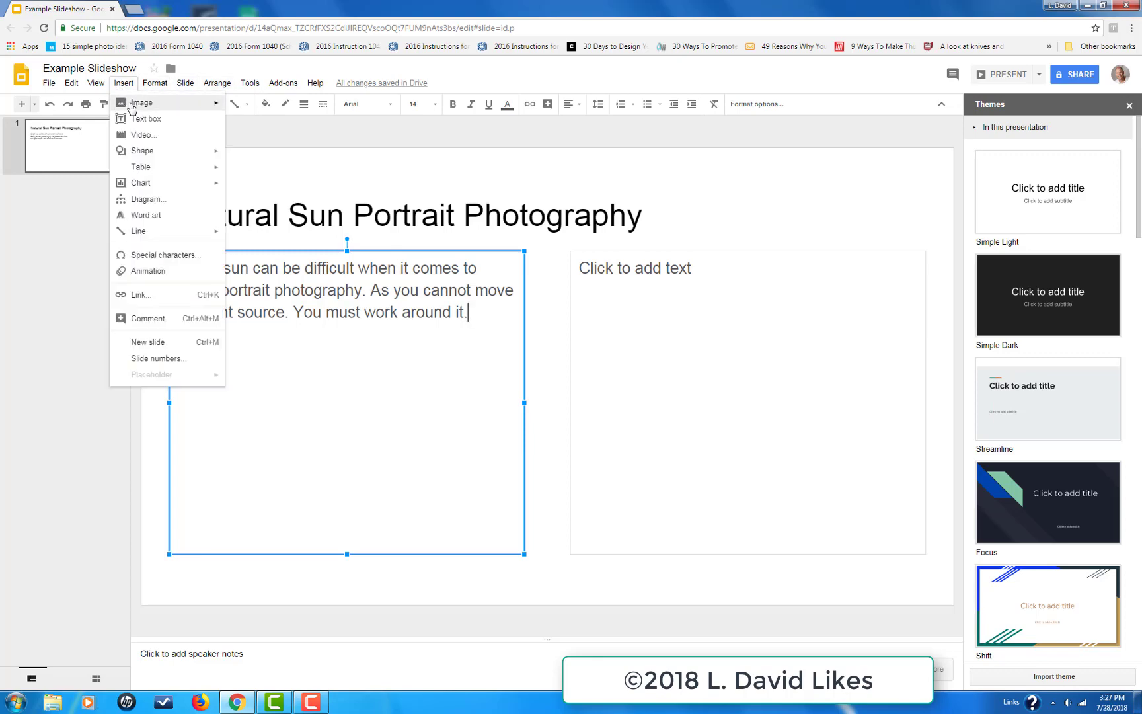
mouse_move(134, 104)
click(271, 107)
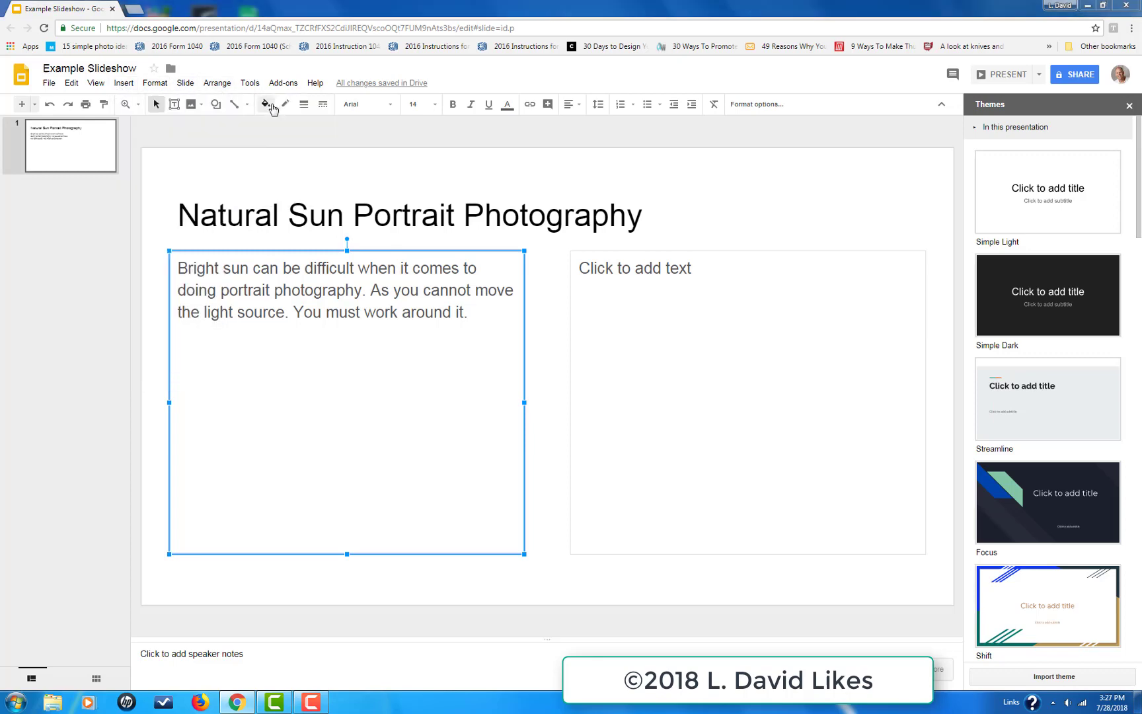
click(153, 122)
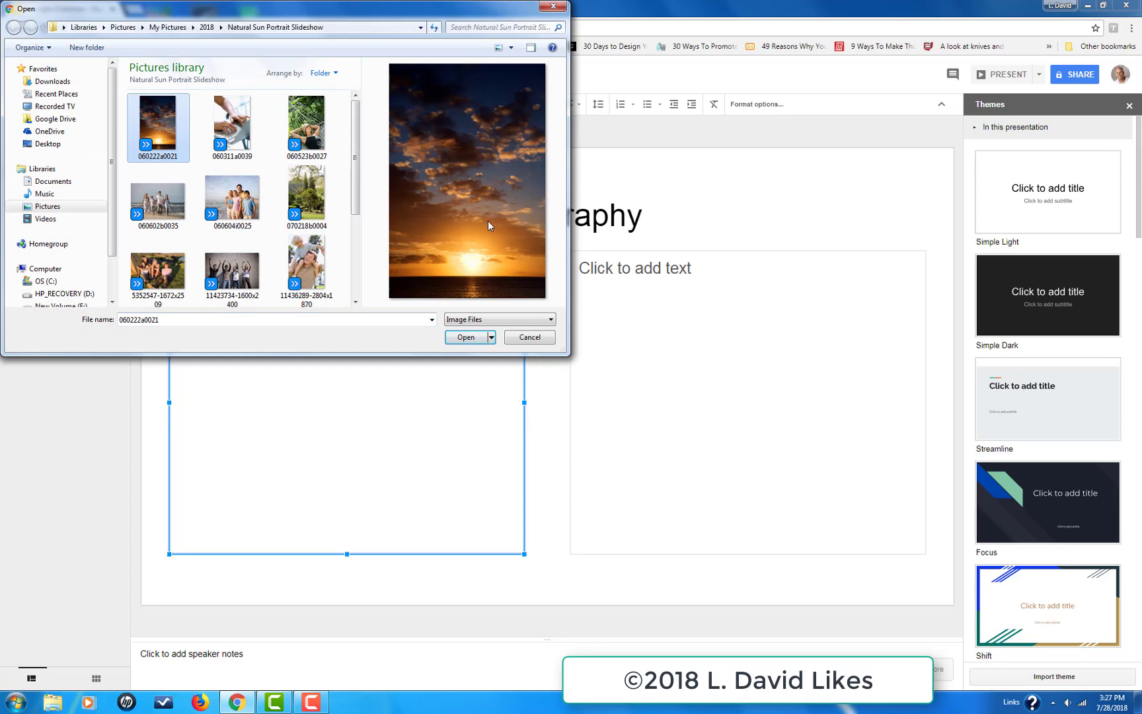
click(479, 341)
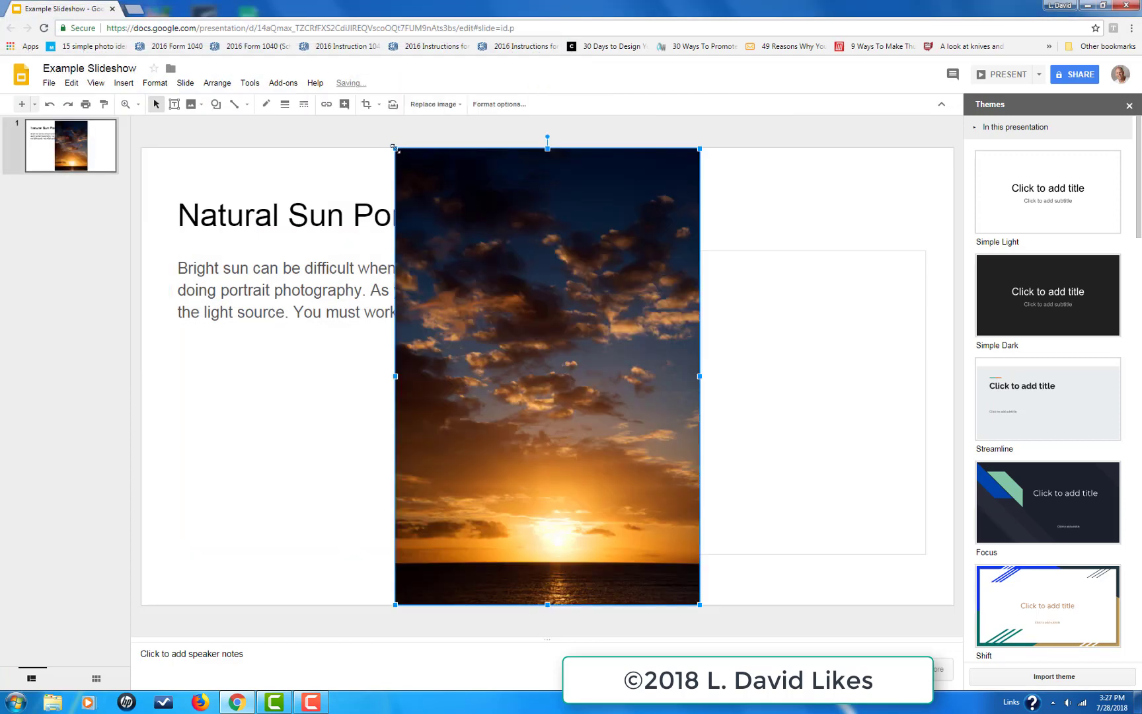
drag(395, 150, 660, 387)
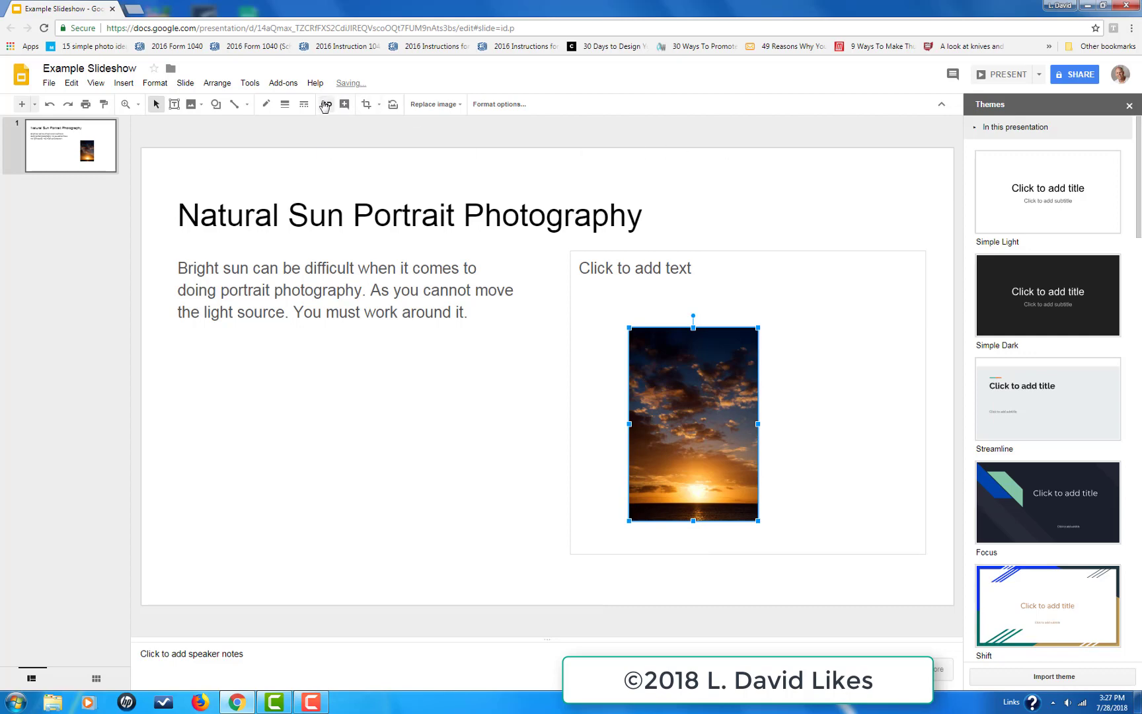
click(61, 149)
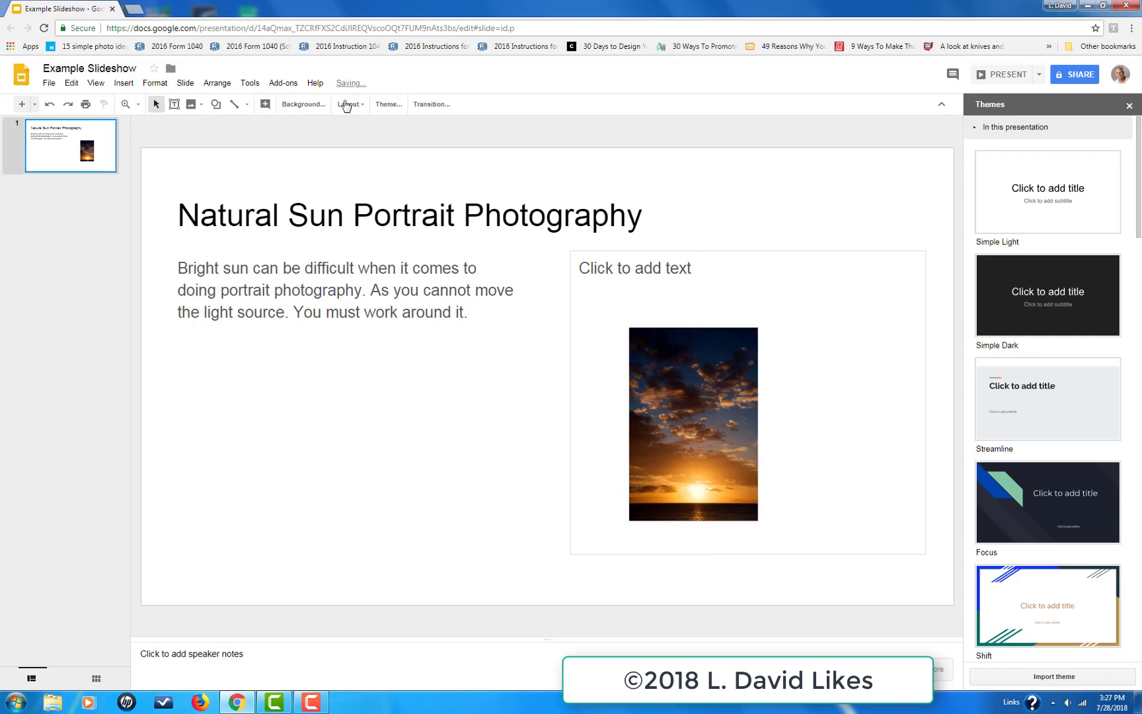
Step: Apply the Slide from right transition to all slides and close the transition settings
click(440, 107)
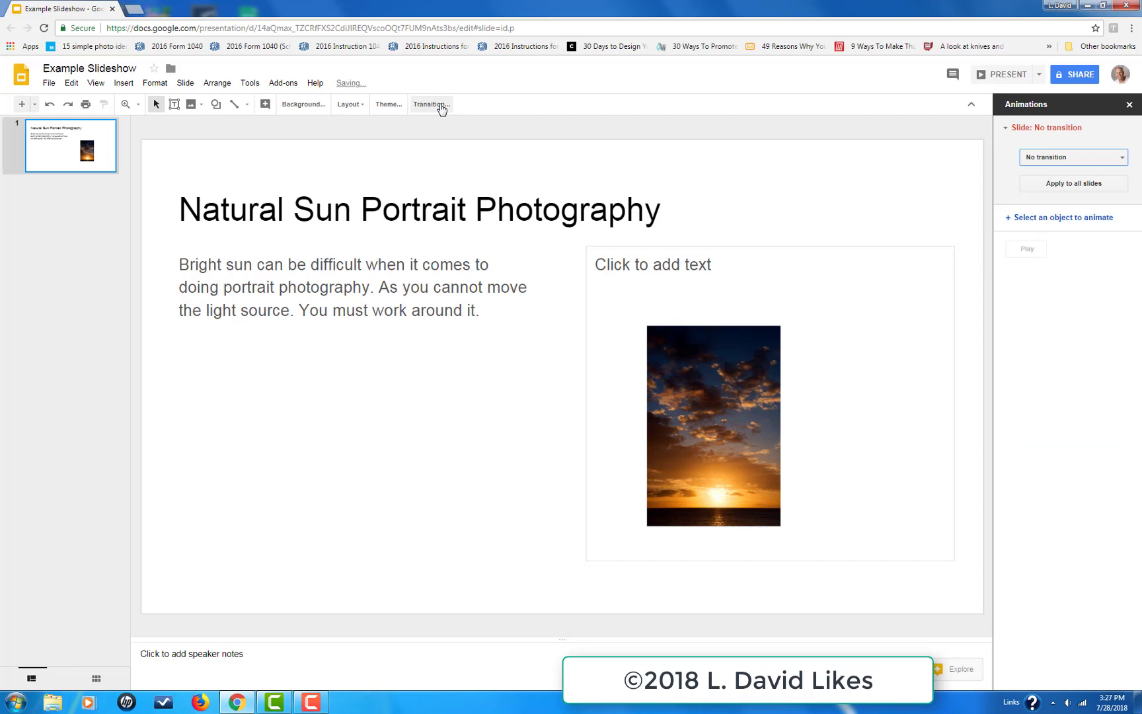
click(1123, 159)
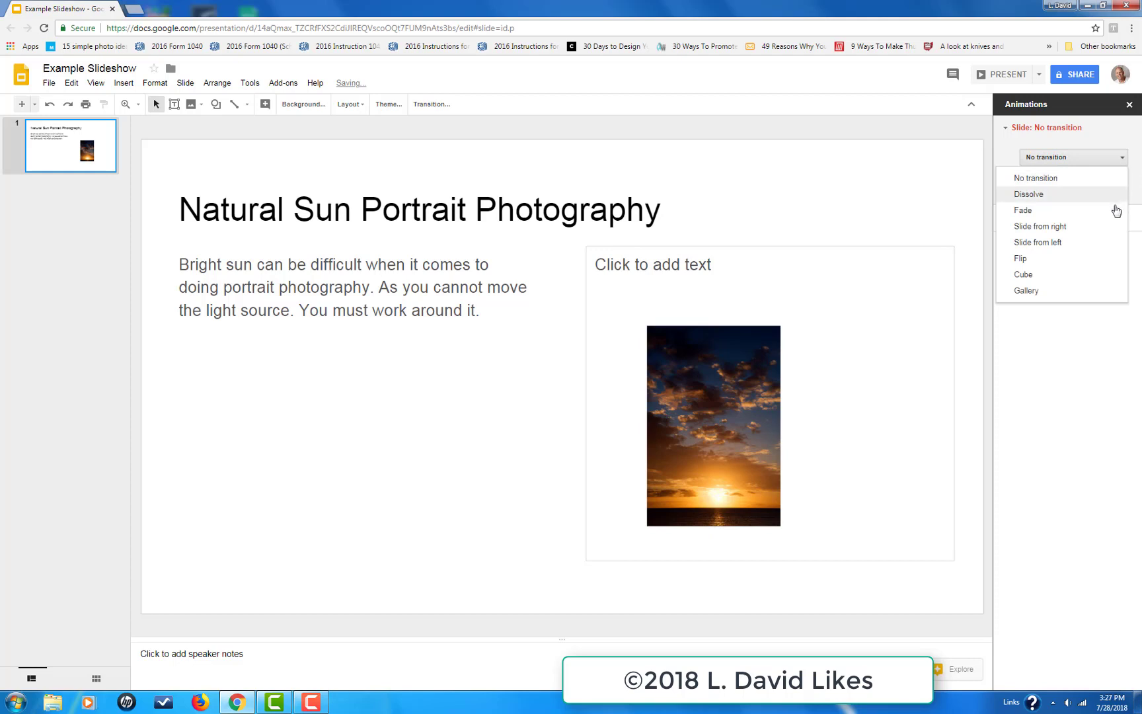
click(1107, 227)
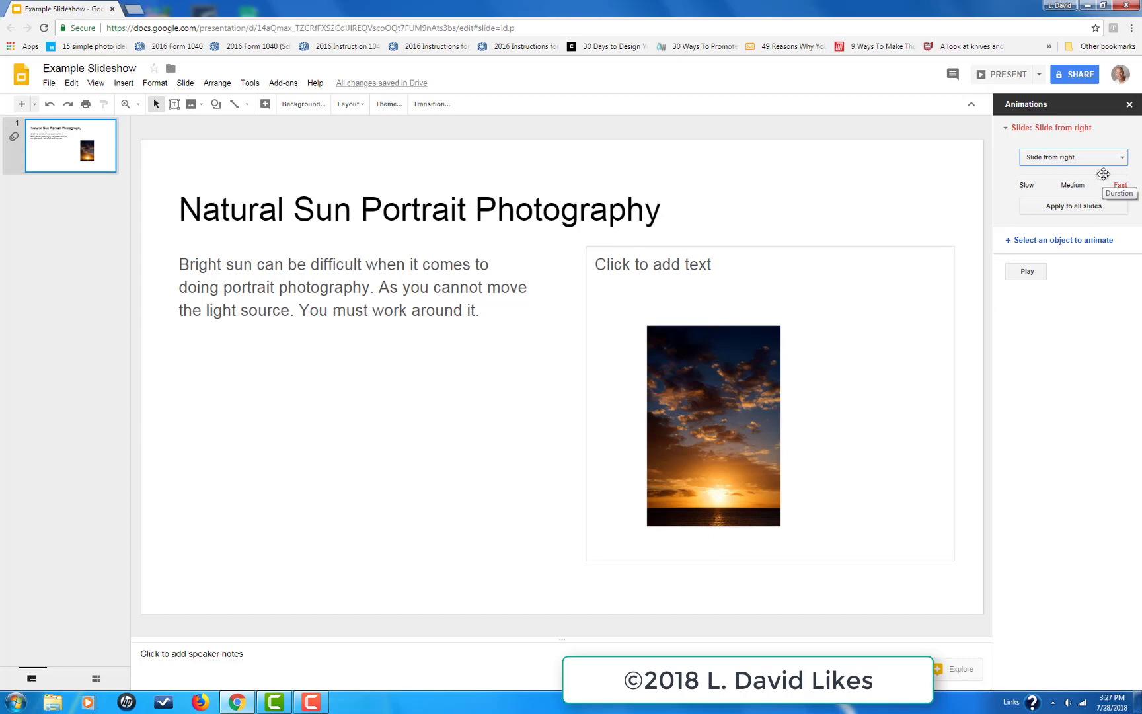
click(1088, 210)
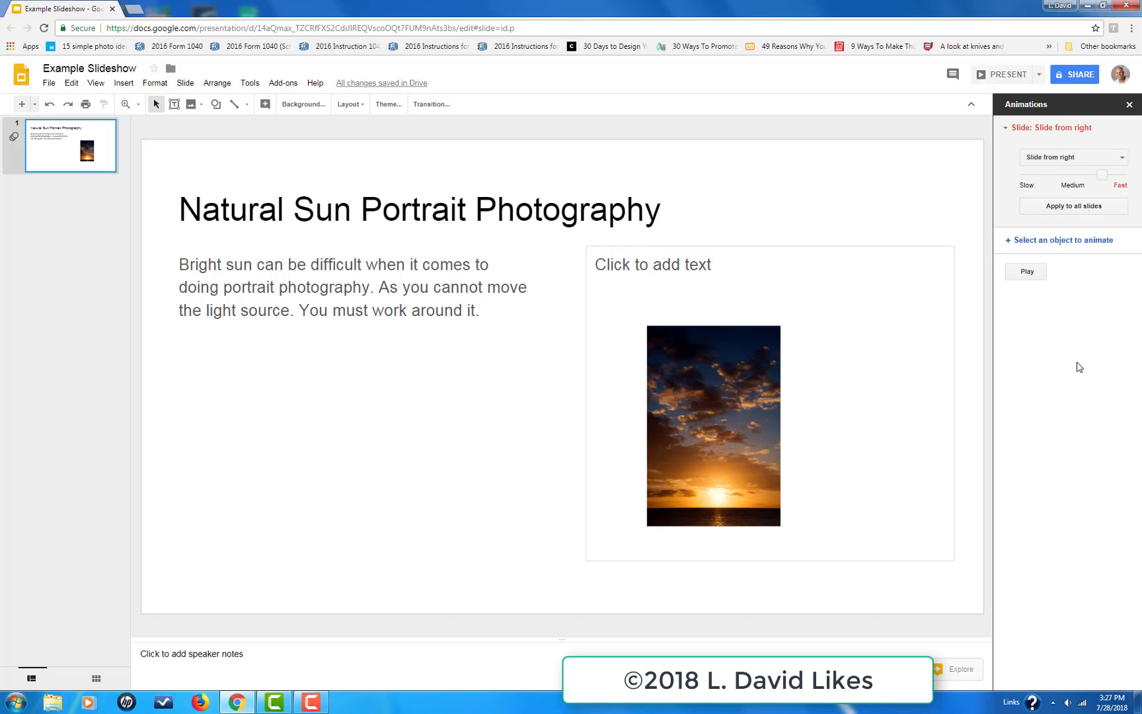
click(360, 669)
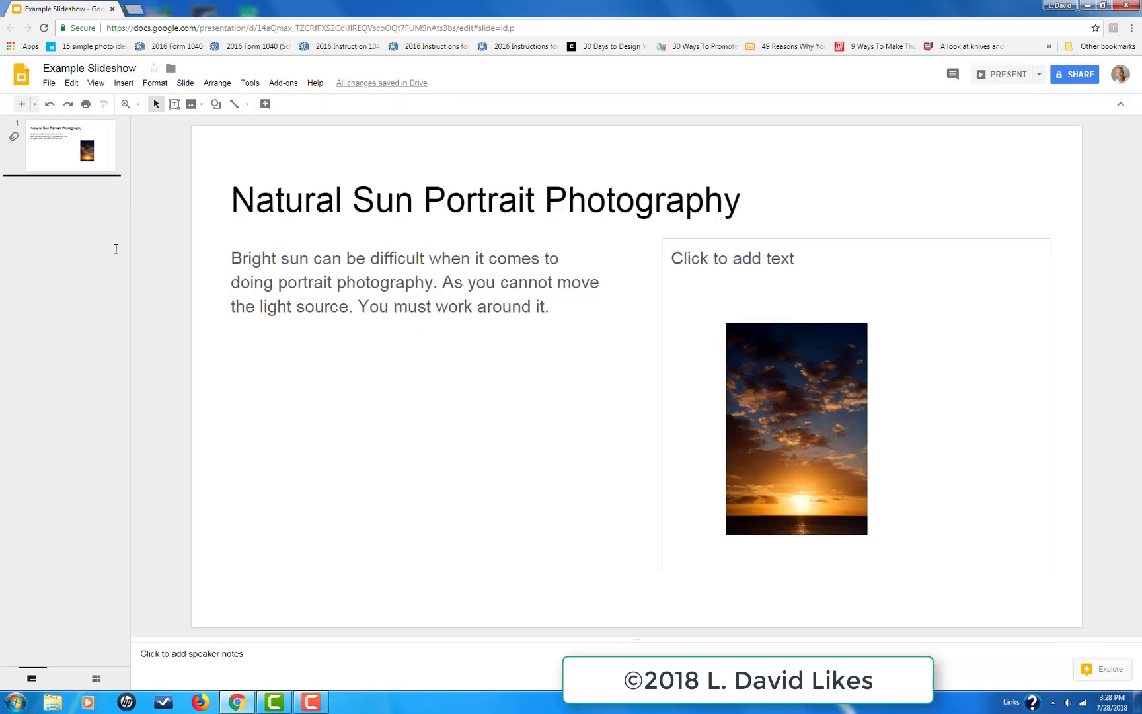
right_click(52, 180)
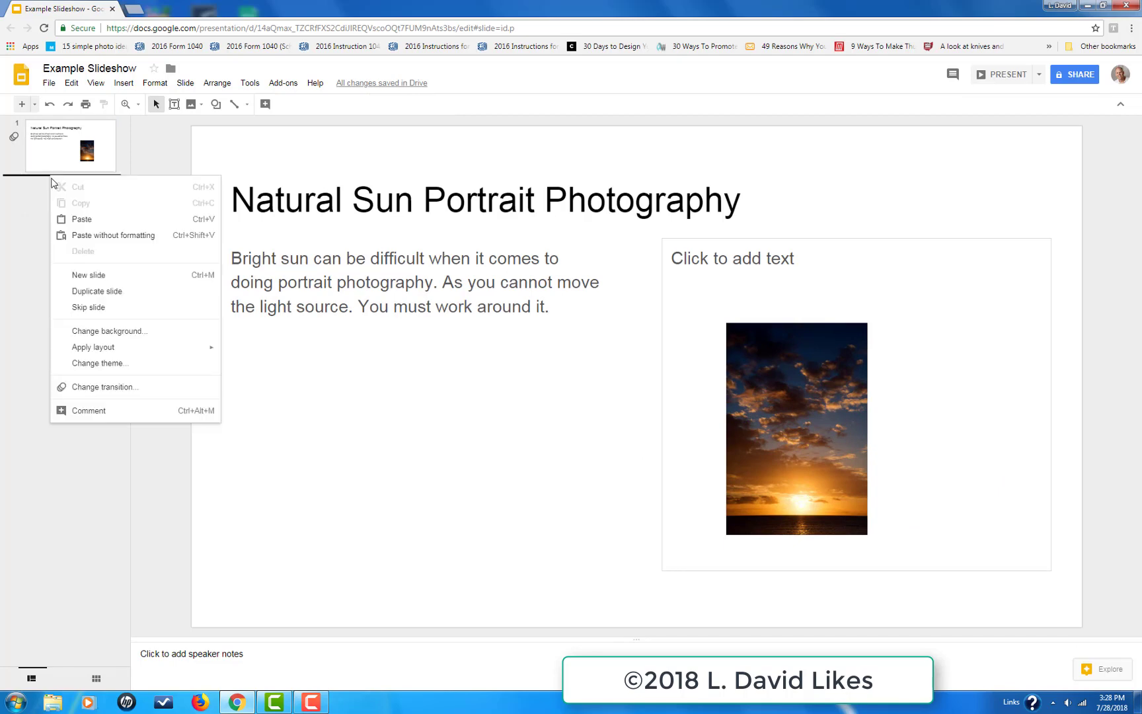
Step: Add a blank slide 2 with tree photo 070218b0004, shrunk and moved up and right
click(84, 282)
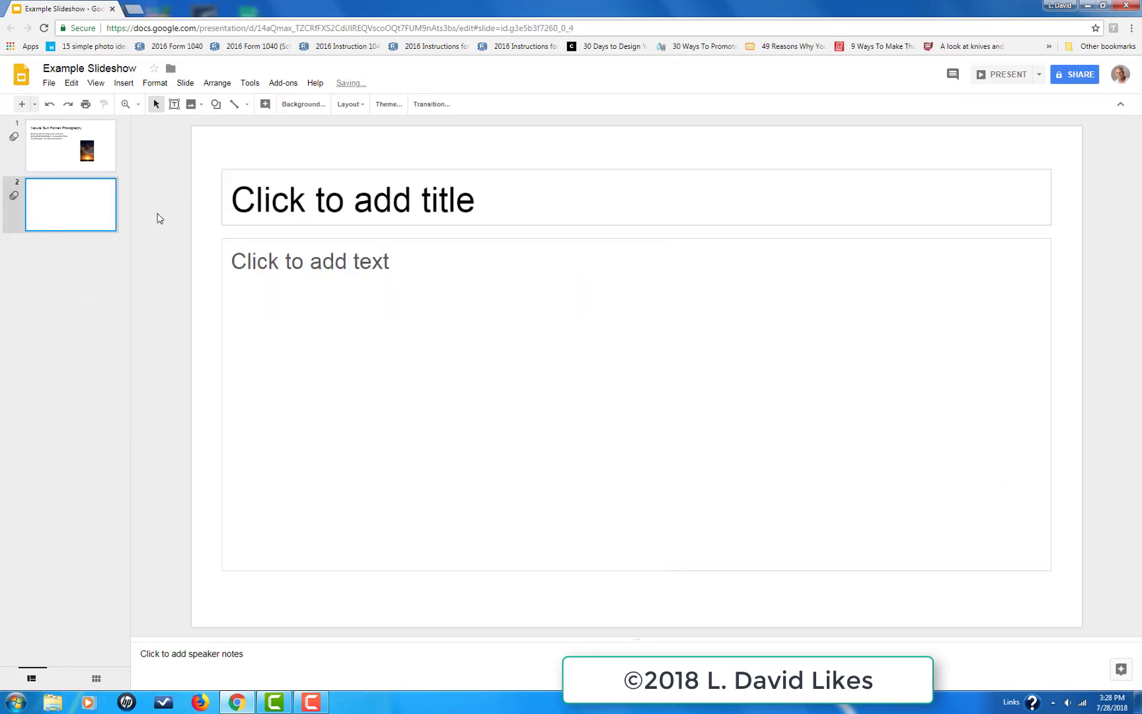
click(123, 82)
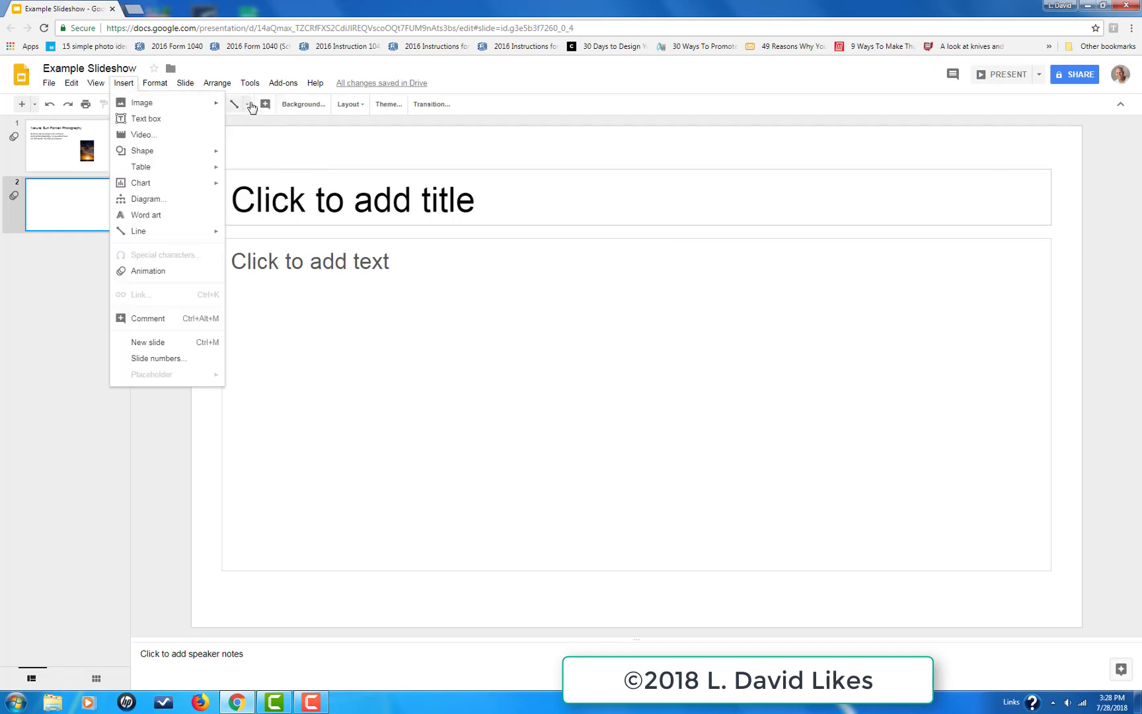
mouse_move(141, 97)
mouse_move(213, 111)
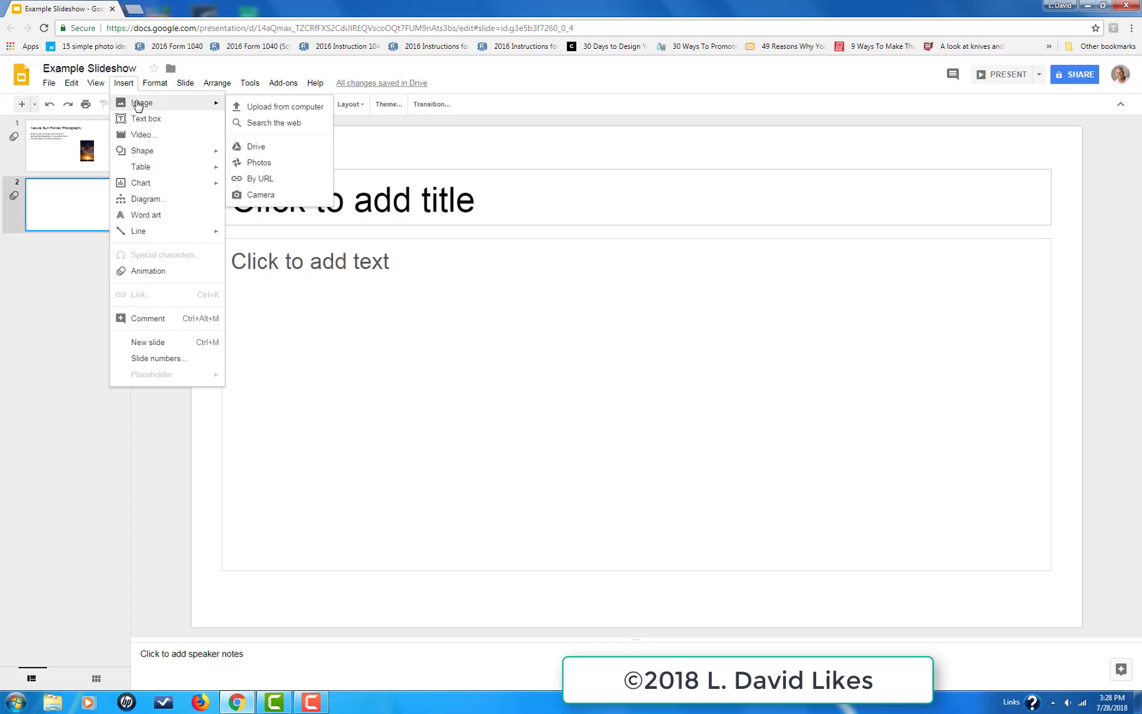
click(265, 107)
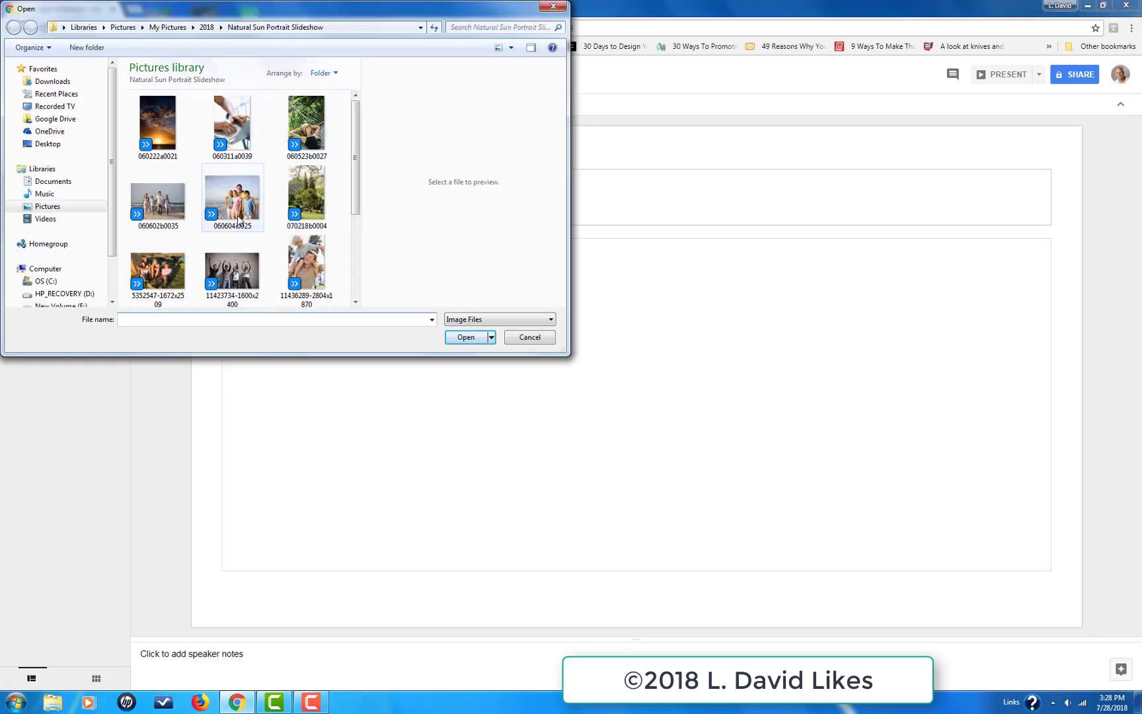
click(310, 195)
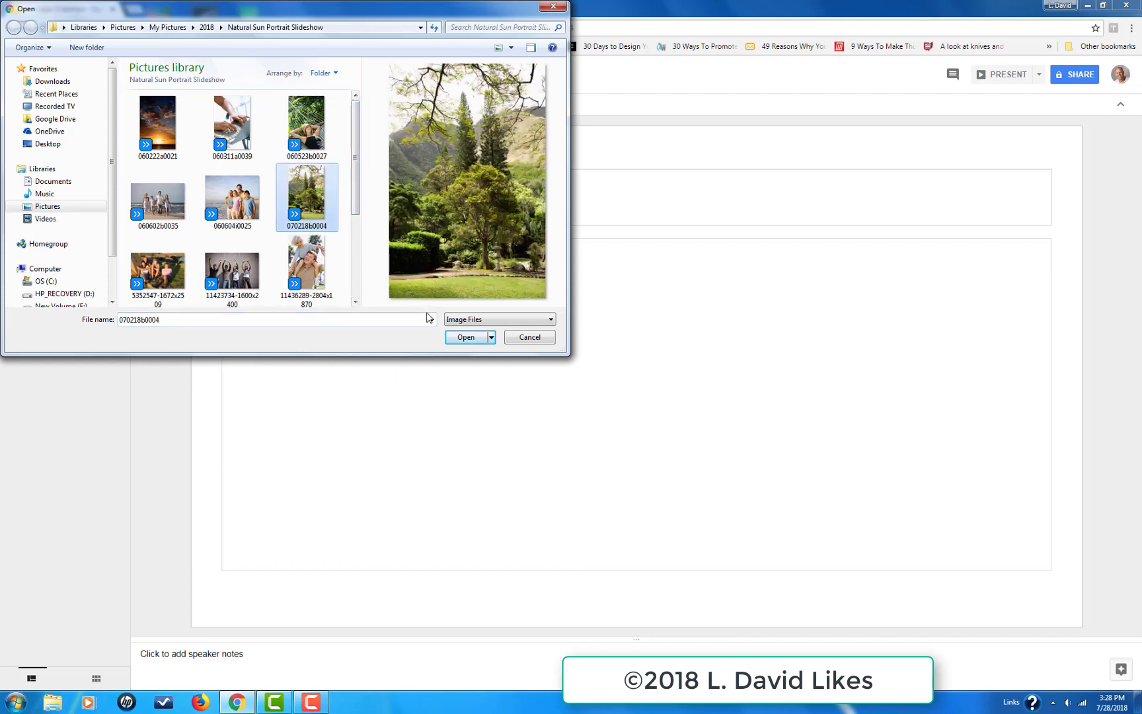
click(463, 338)
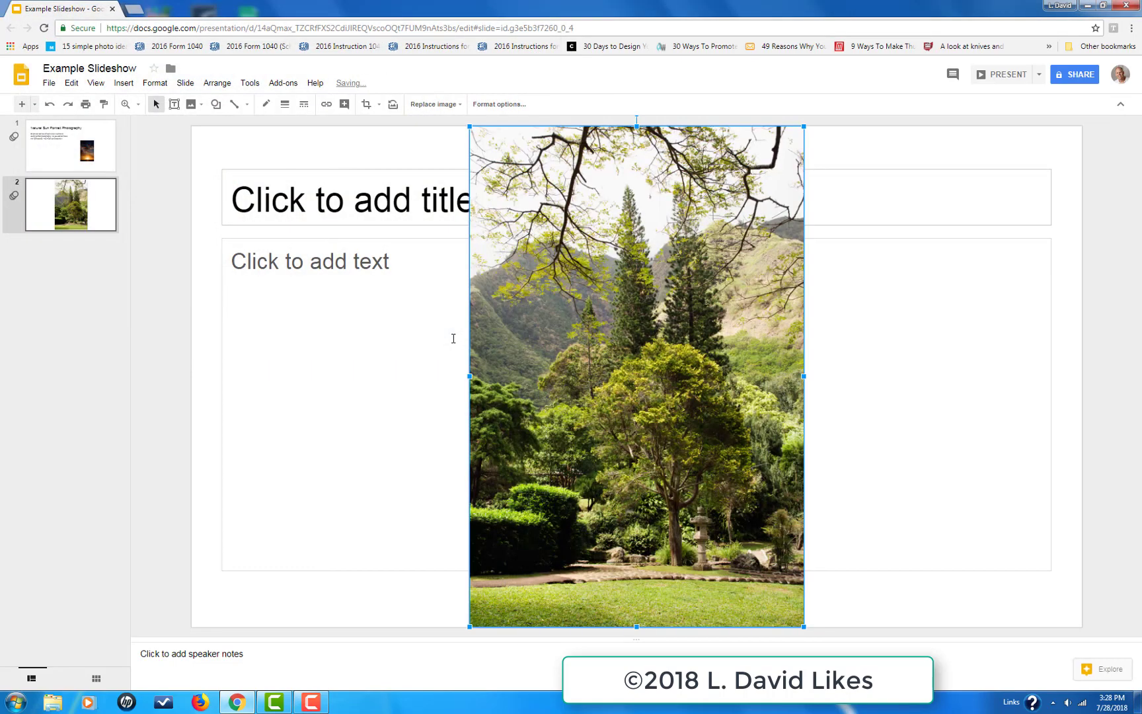
drag(469, 126, 555, 254)
drag(625, 397, 681, 367)
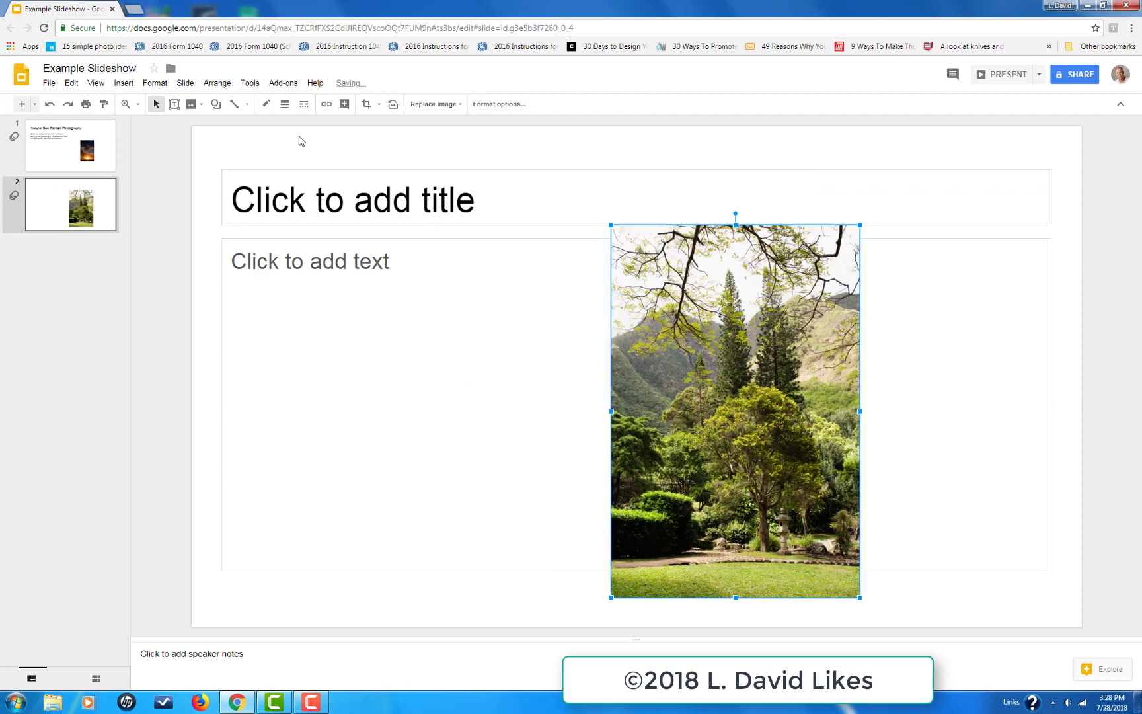
Step: Move the tree slide before the title slide and back, then add a blank third slide
click(47, 200)
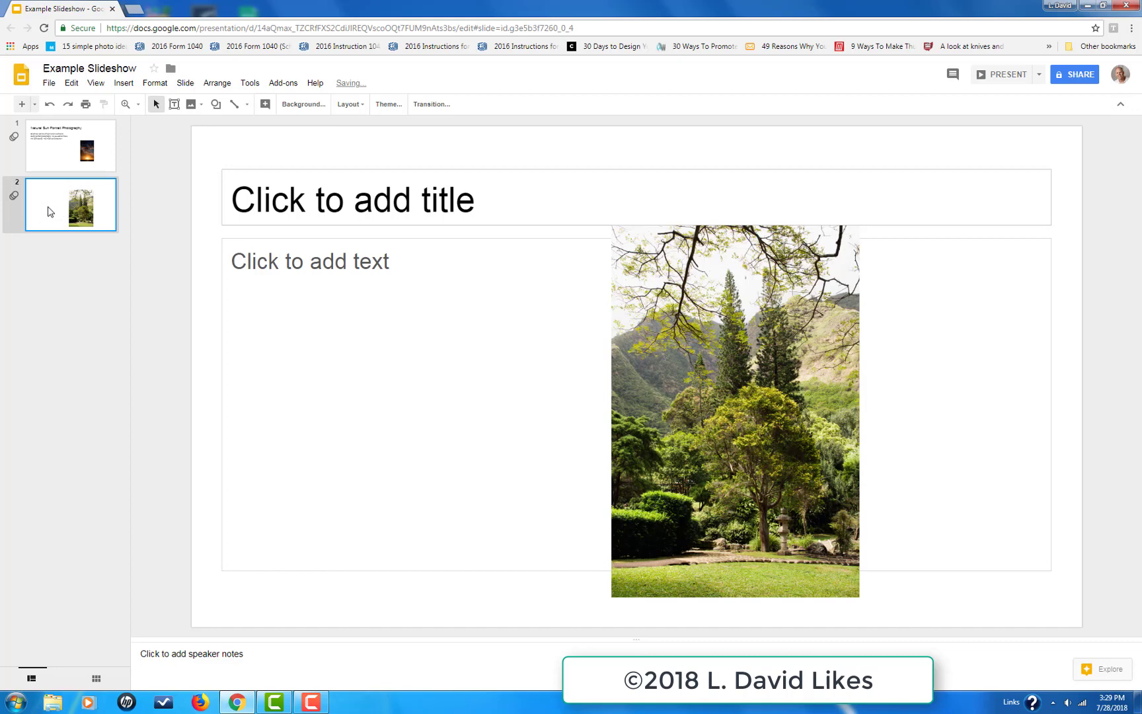
drag(47, 212, 49, 119)
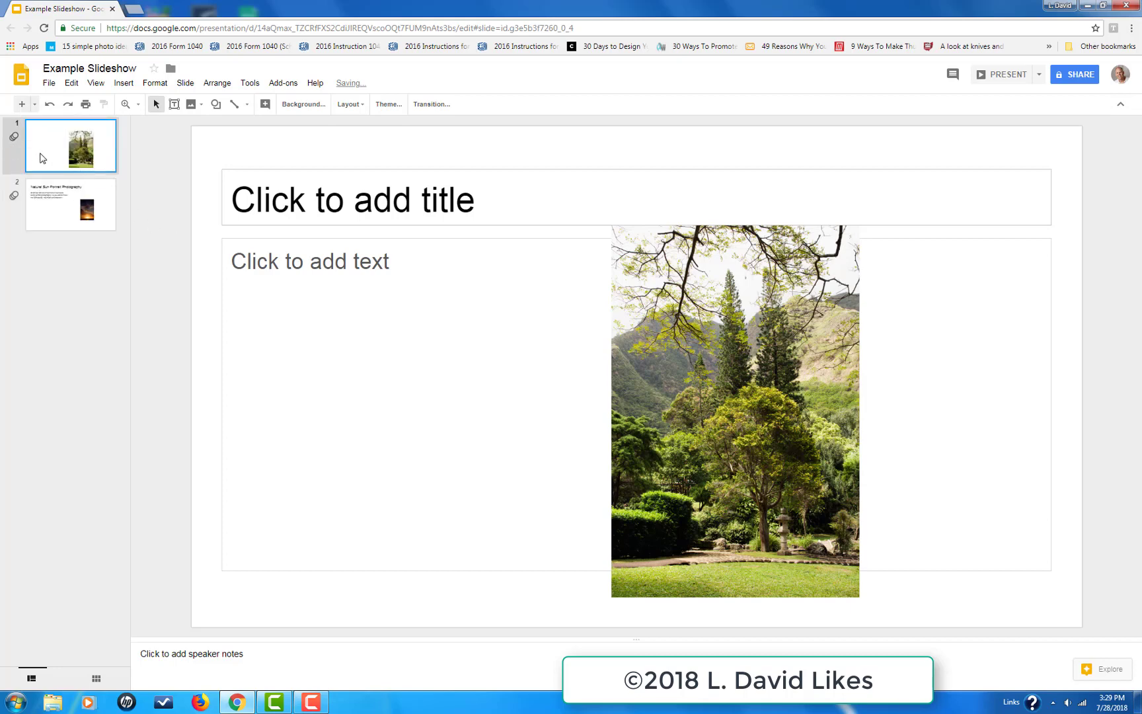
key(Down)
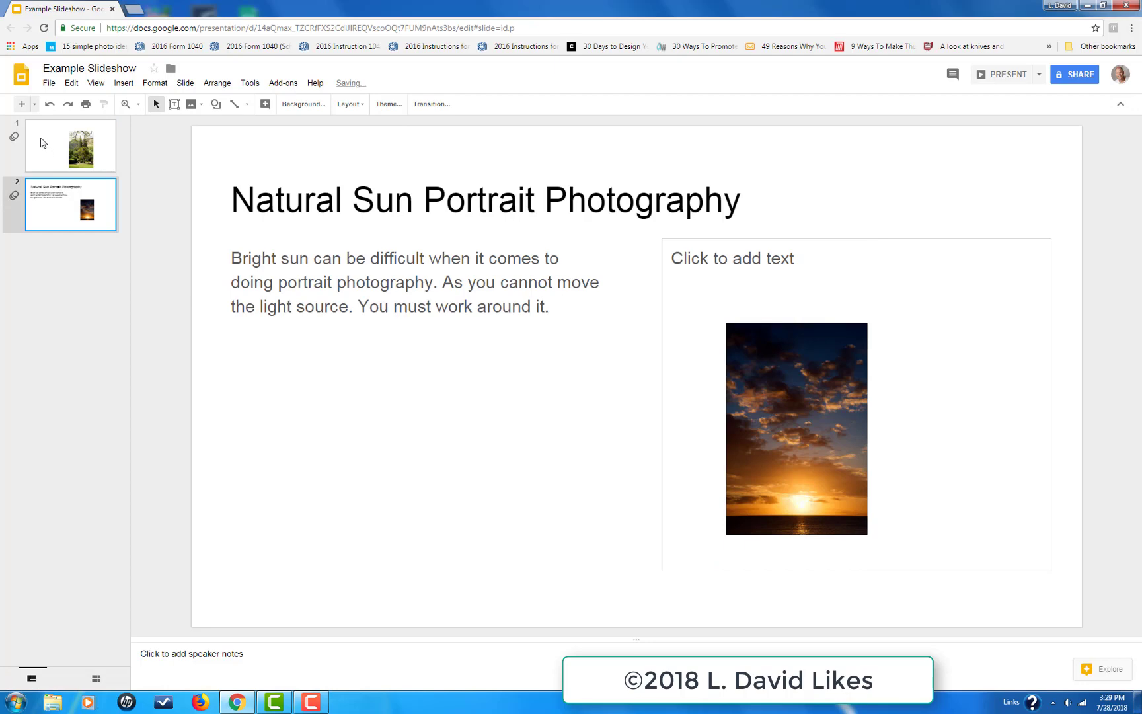
drag(43, 142, 51, 233)
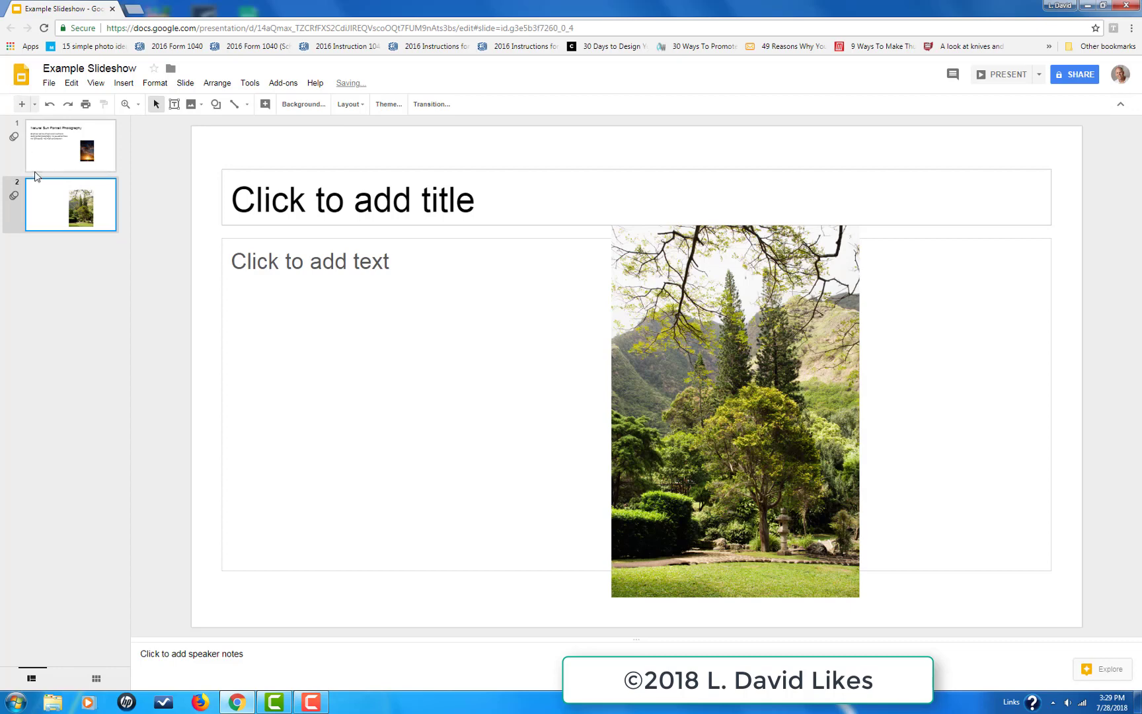
right_click(65, 255)
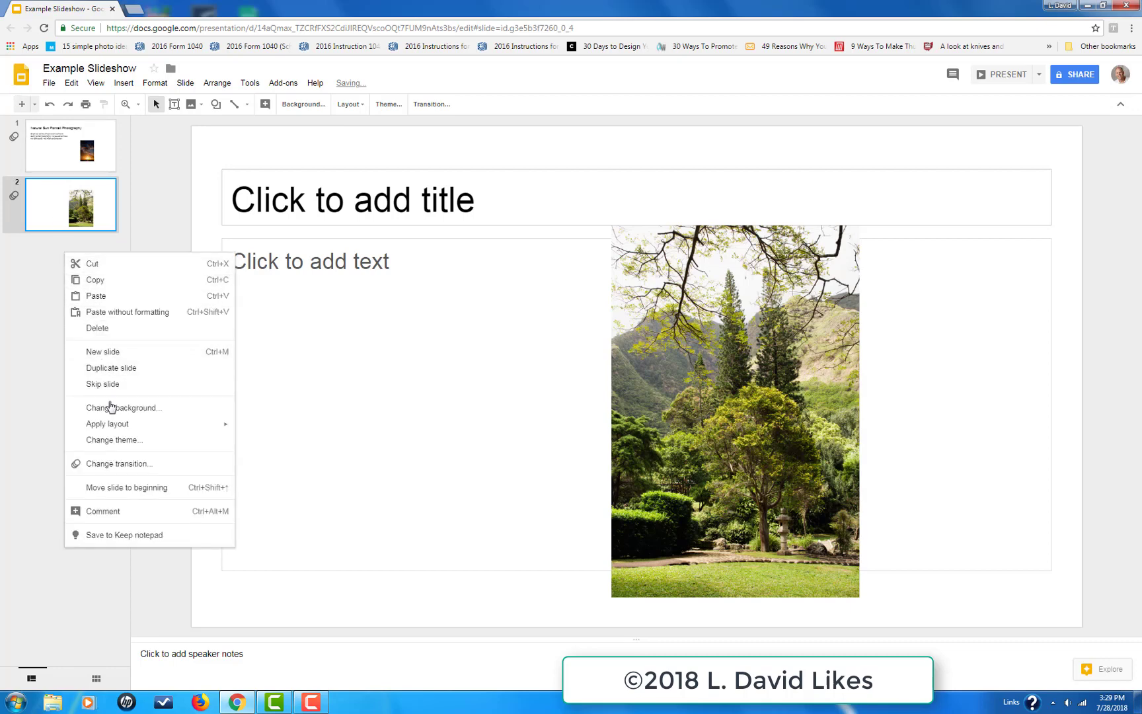
click(109, 357)
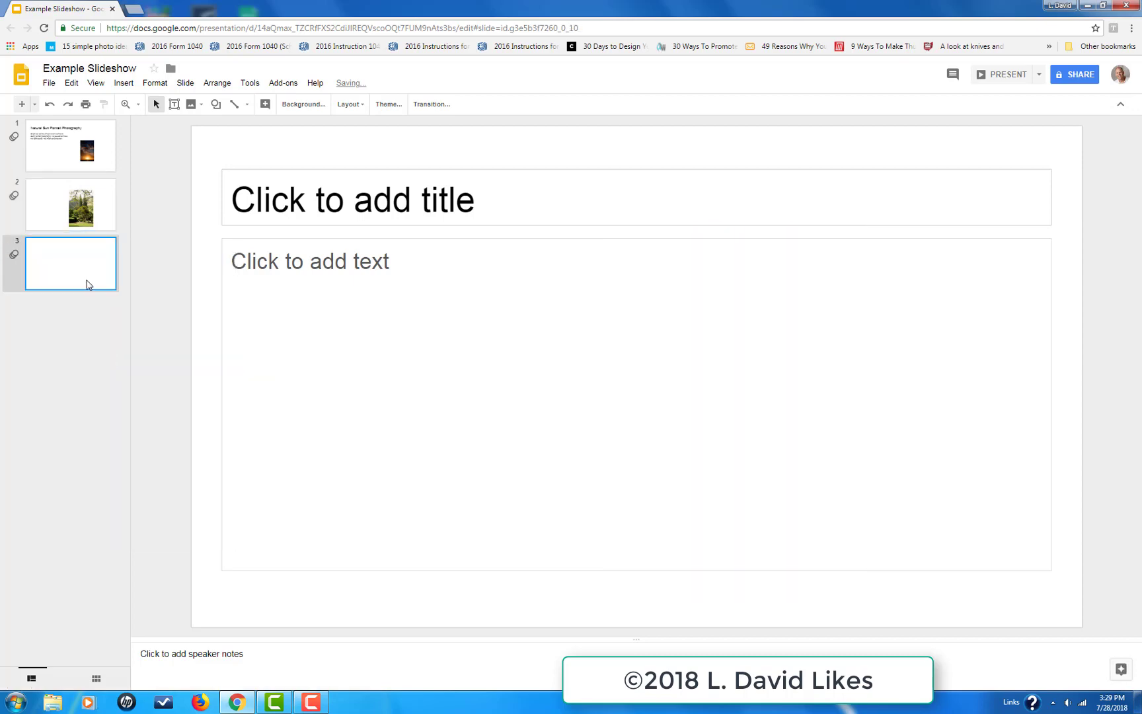
Step: Select the title slide of the finished nine-slide deck
right_click(82, 265)
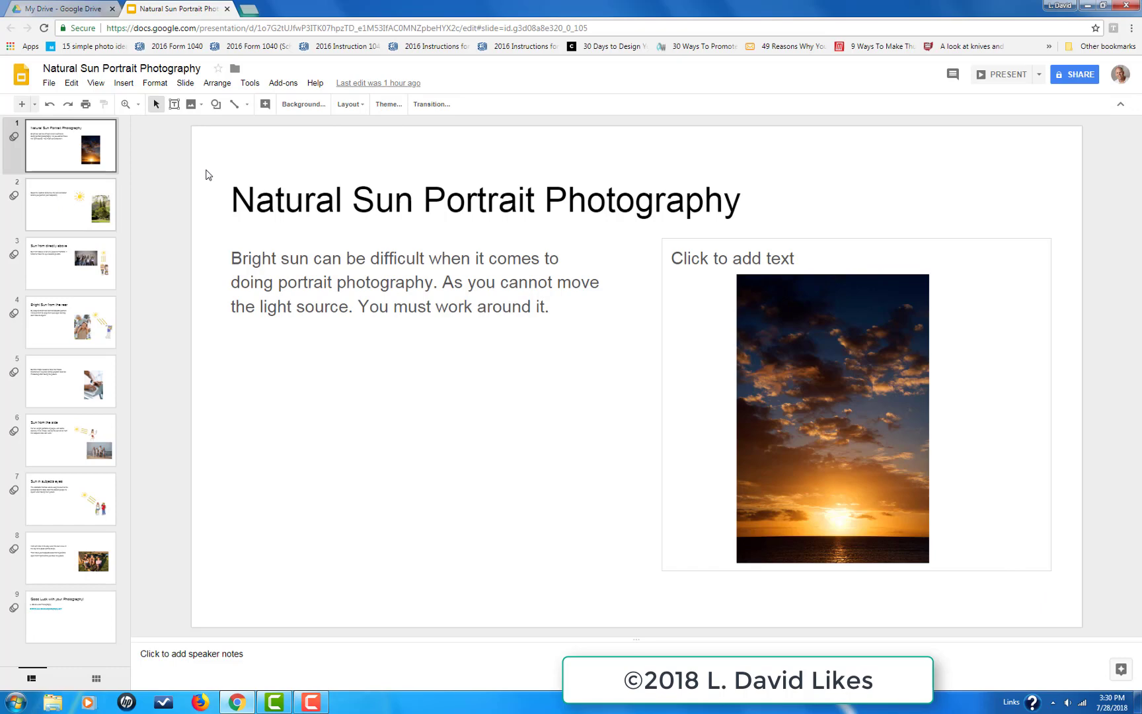
click(47, 155)
click(1011, 77)
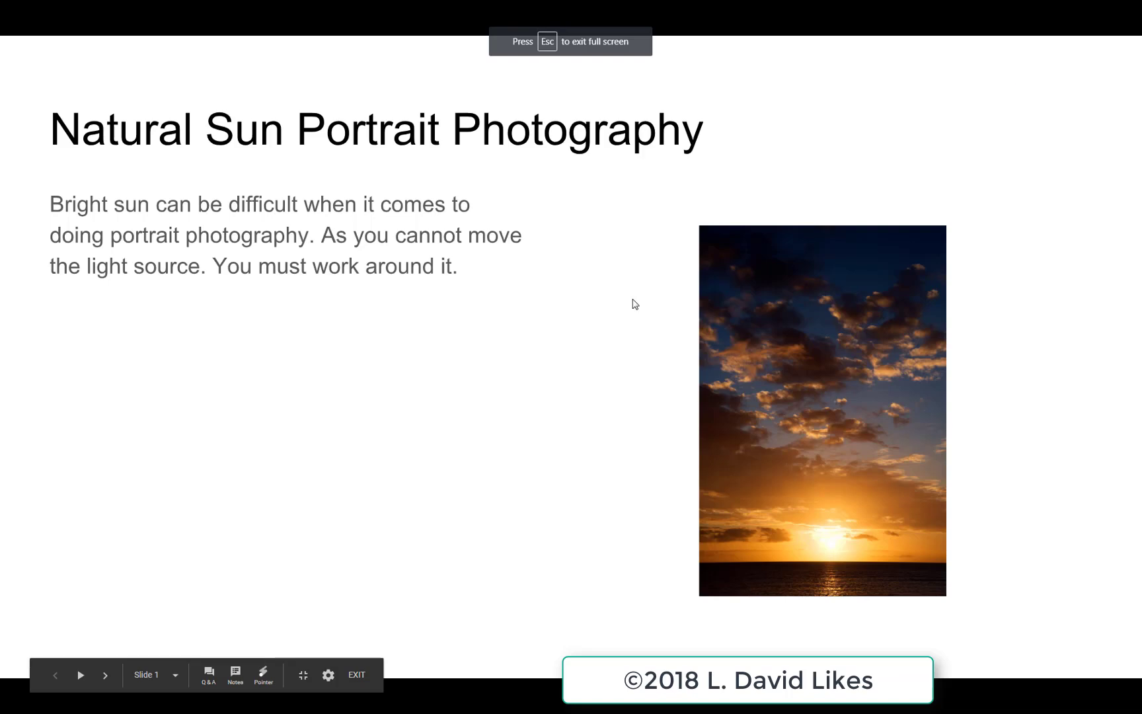
click(81, 676)
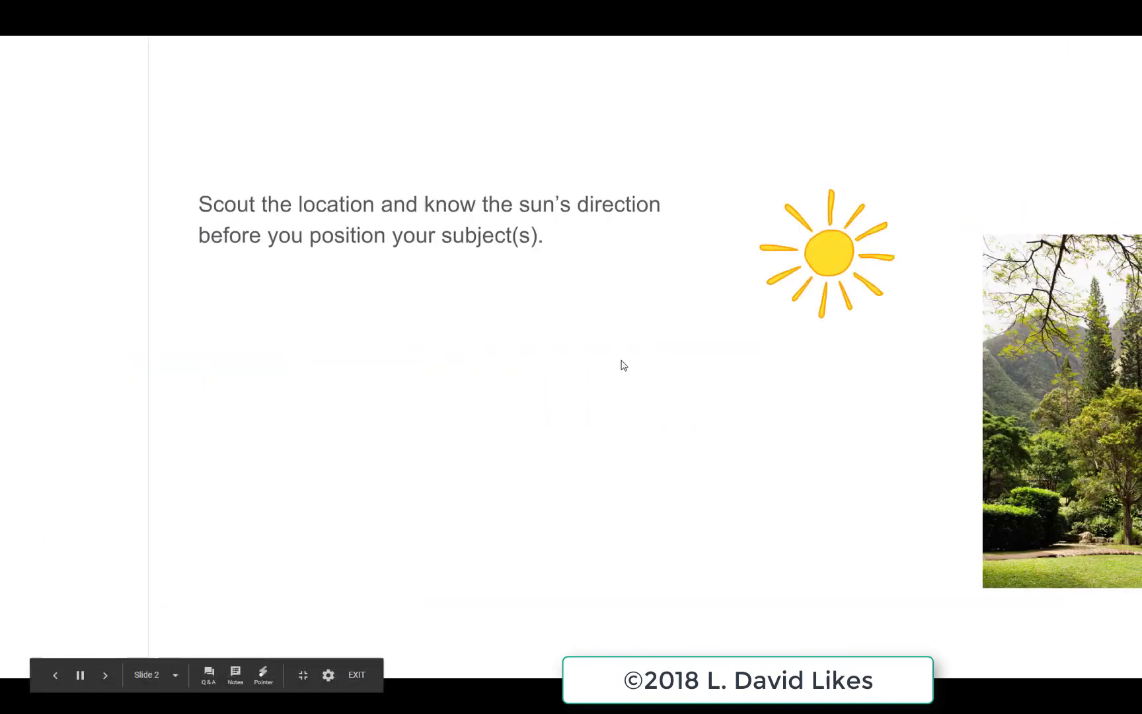
click(607, 364)
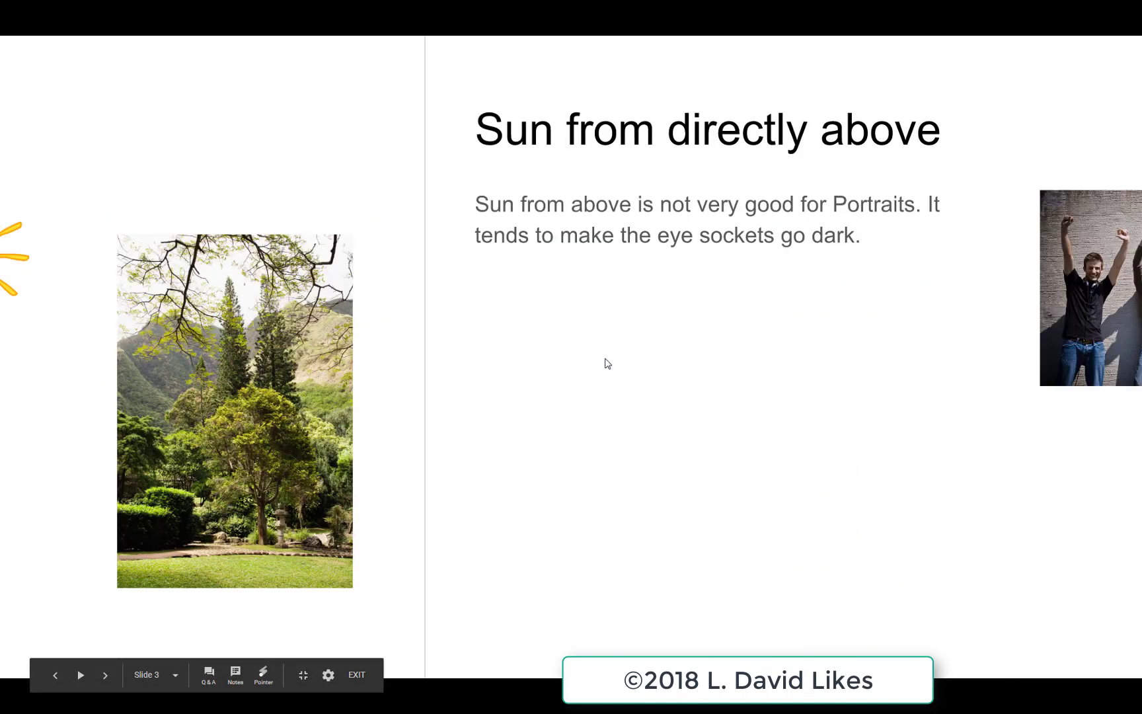
click(623, 411)
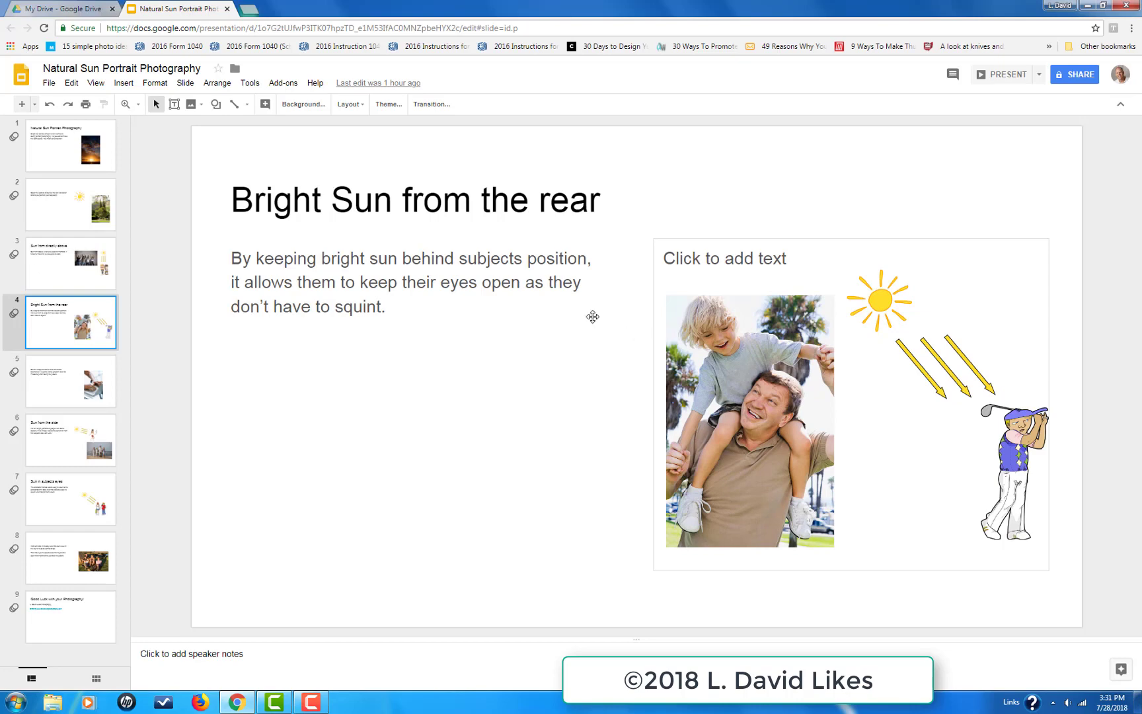
click(59, 154)
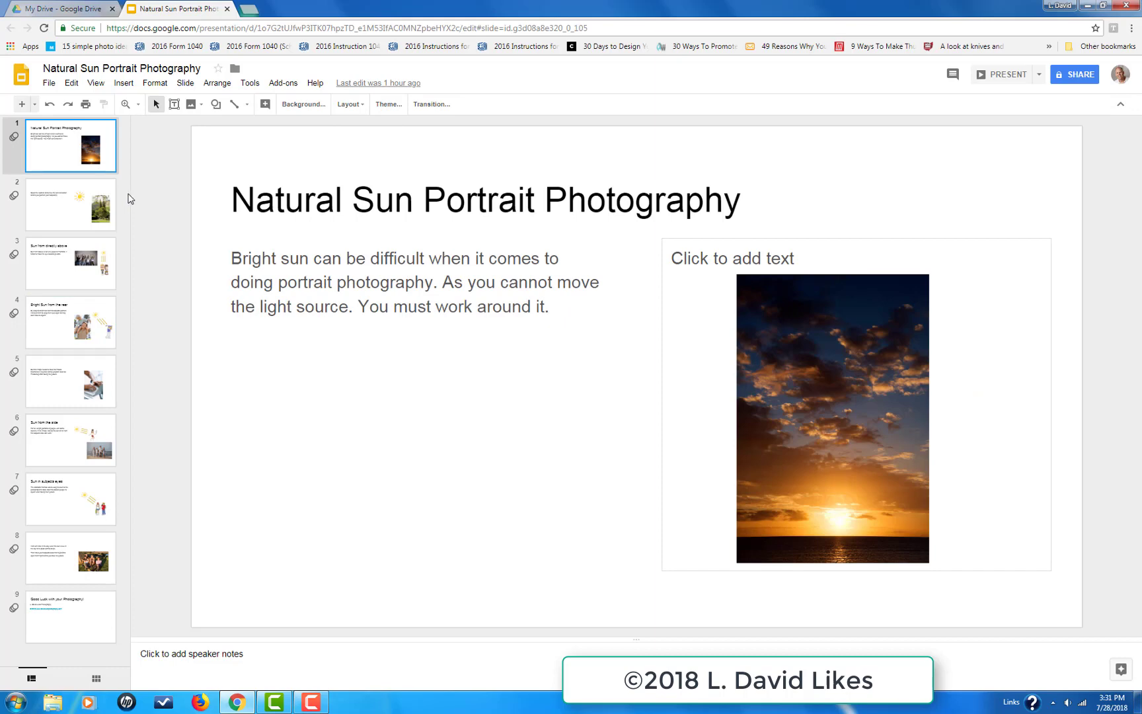
Step: Publish the deck to the web with slides auto-advancing every 5 seconds
click(49, 83)
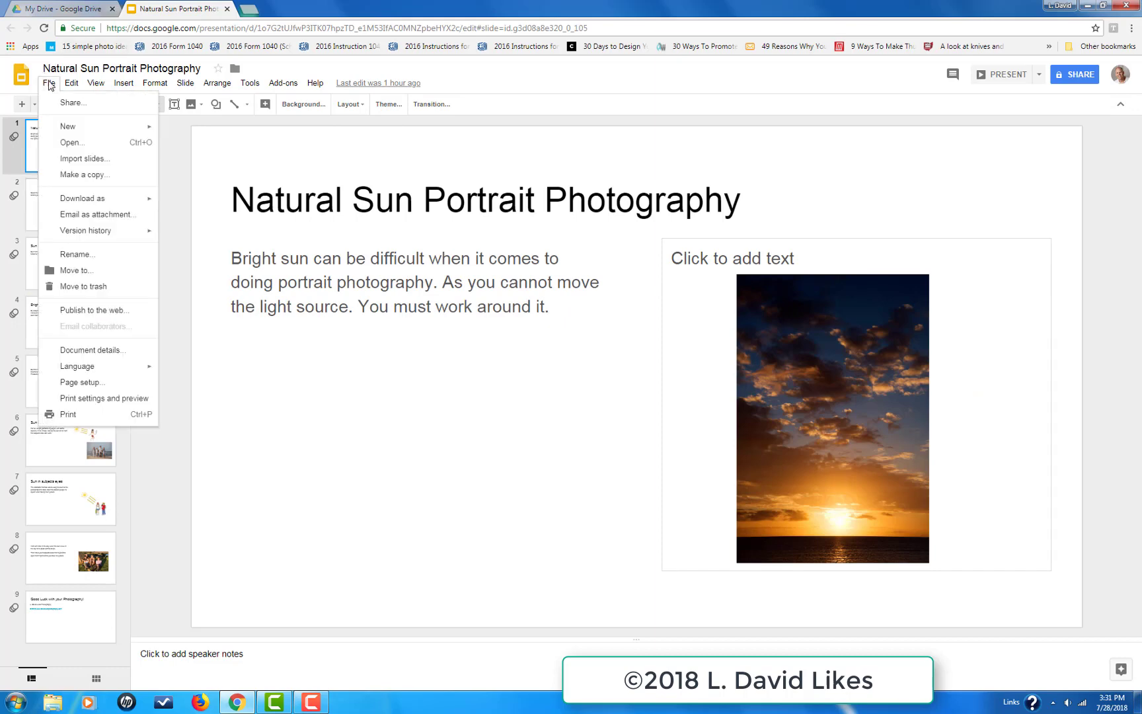
click(88, 320)
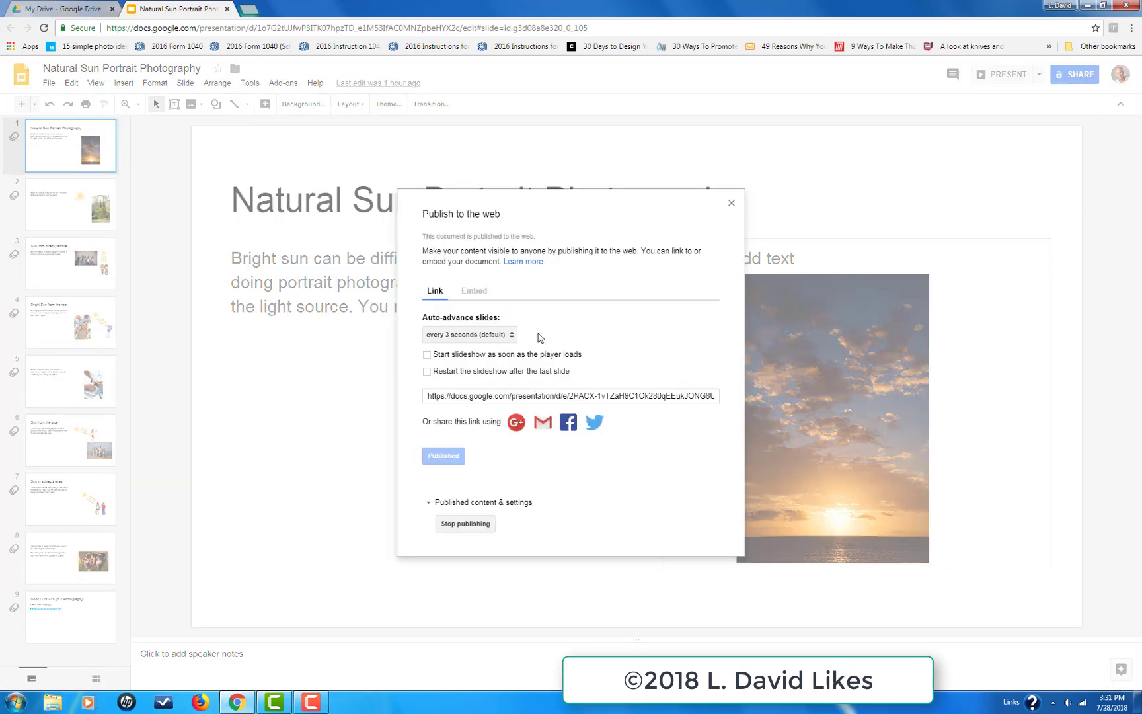
click(510, 339)
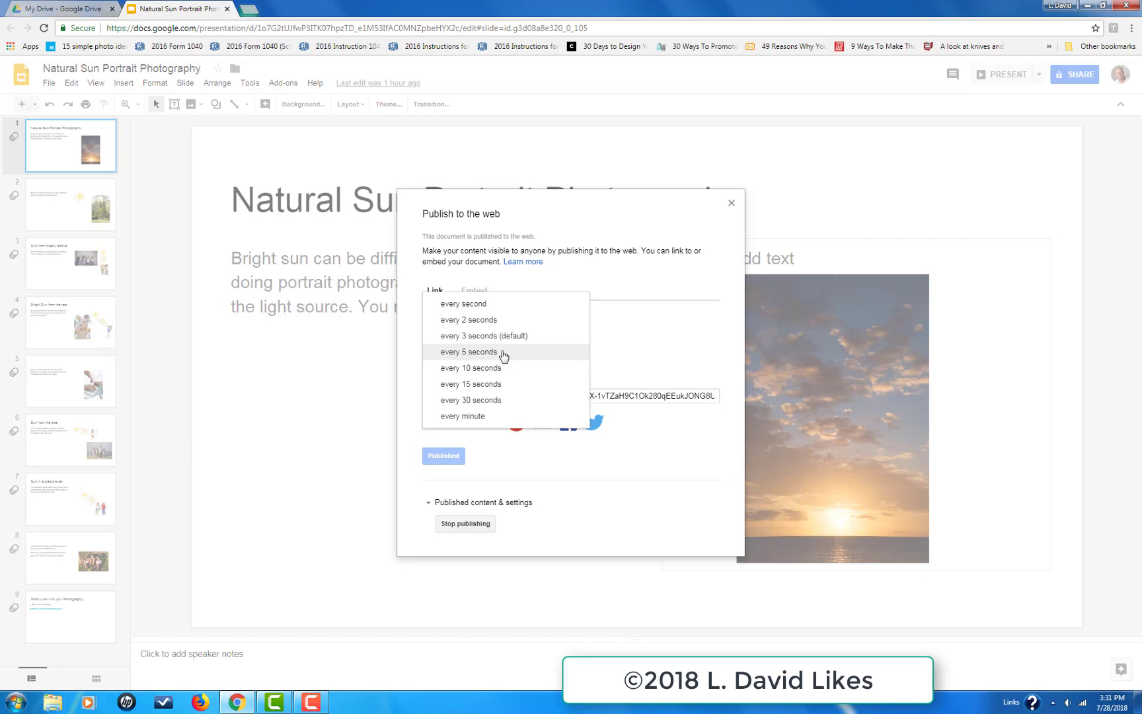
click(503, 355)
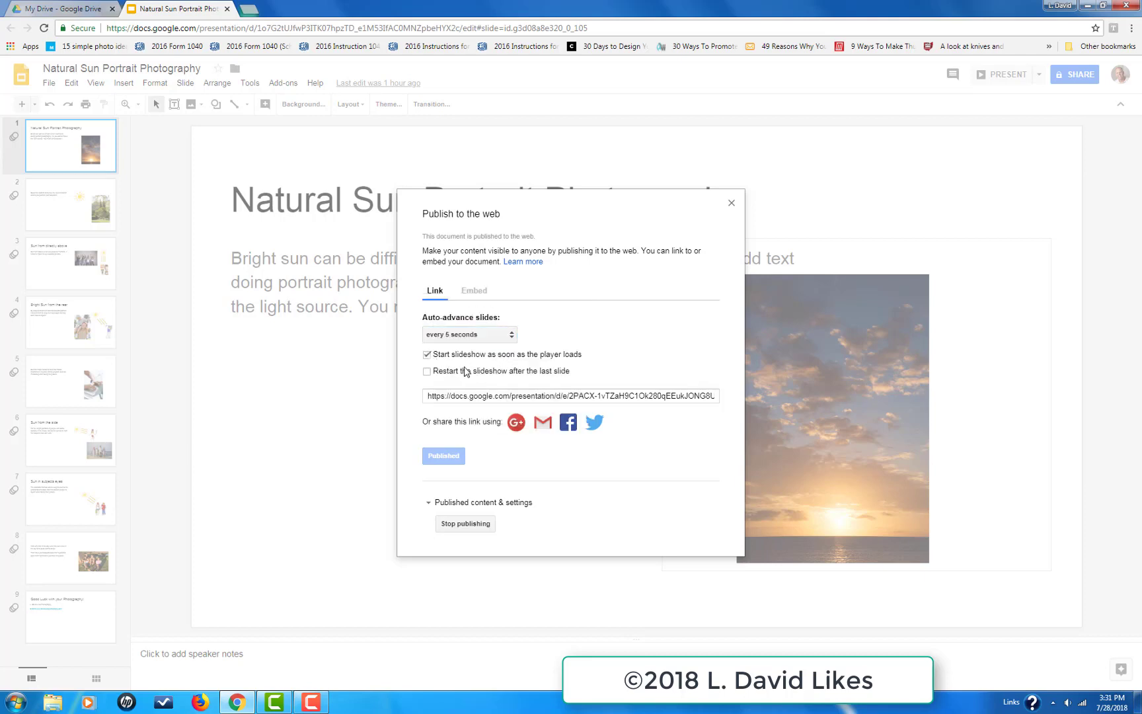
Step: Copy the published presentation link
click(431, 395)
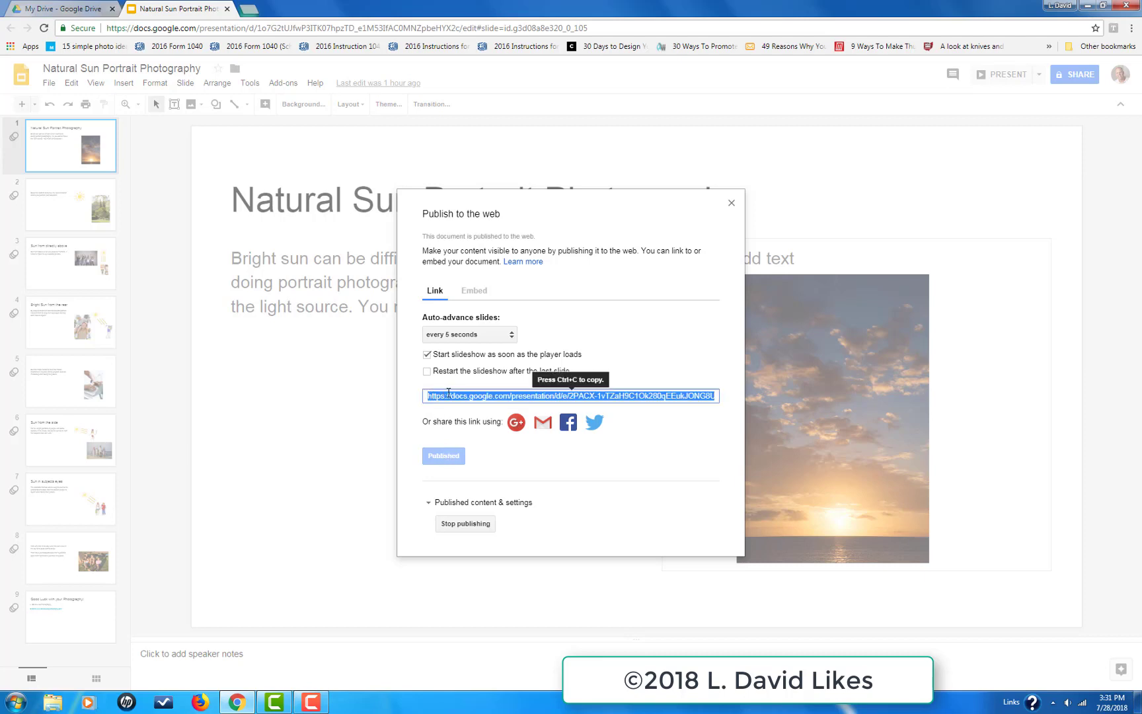
right_click(452, 397)
click(472, 408)
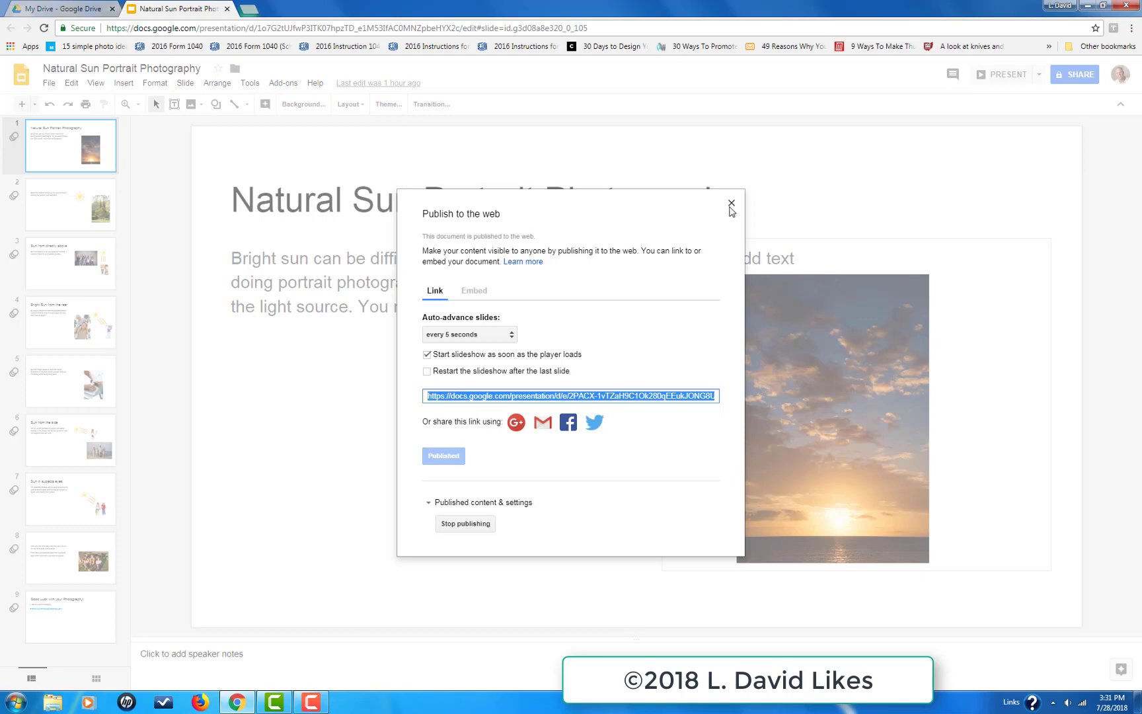
Step: Paste the published slideshow link, with 5000 ms auto-advance, into a new Chrome window
right_click(239, 704)
click(222, 643)
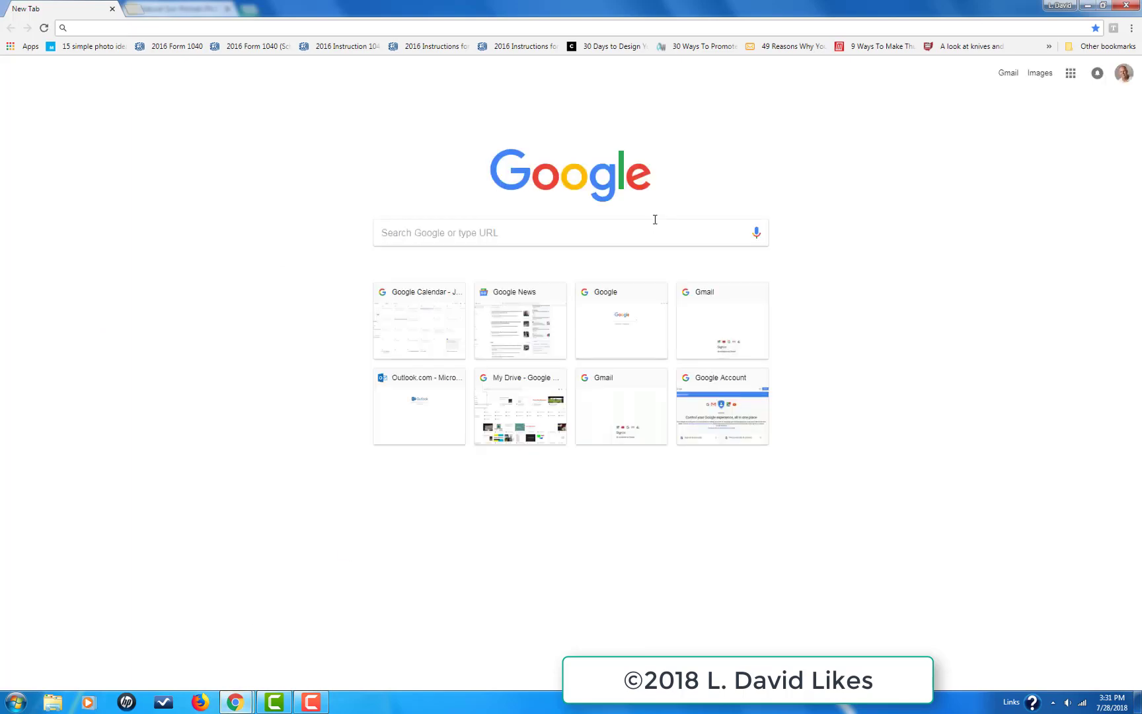
right_click(552, 232)
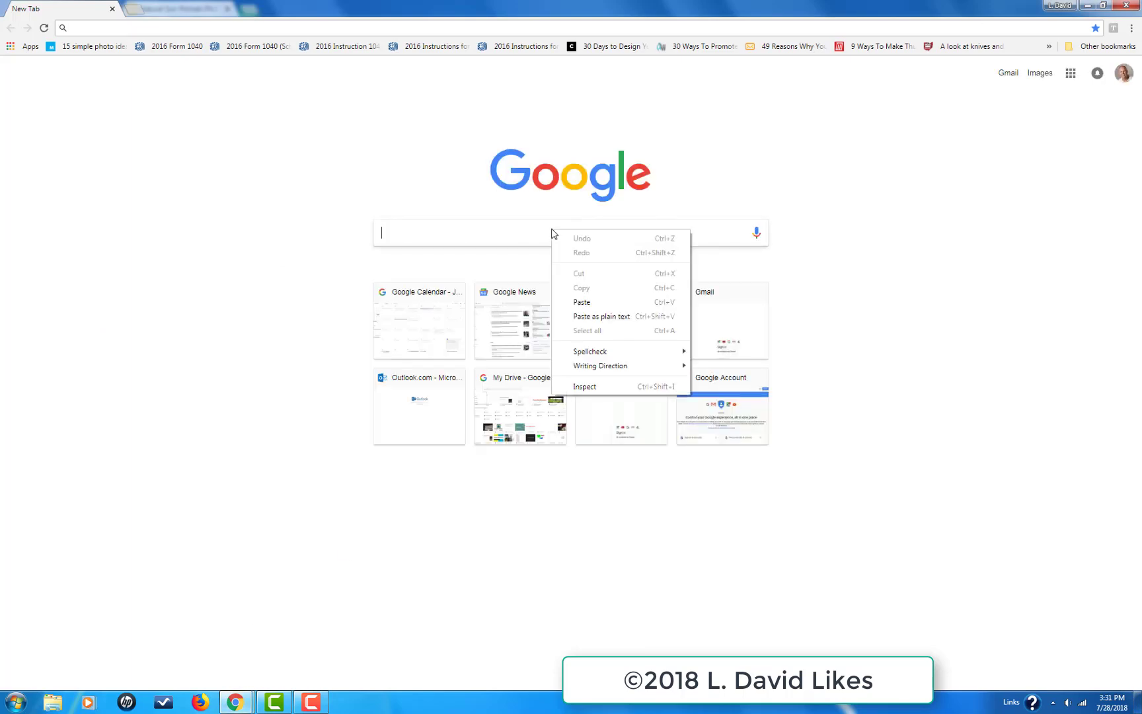
click(582, 302)
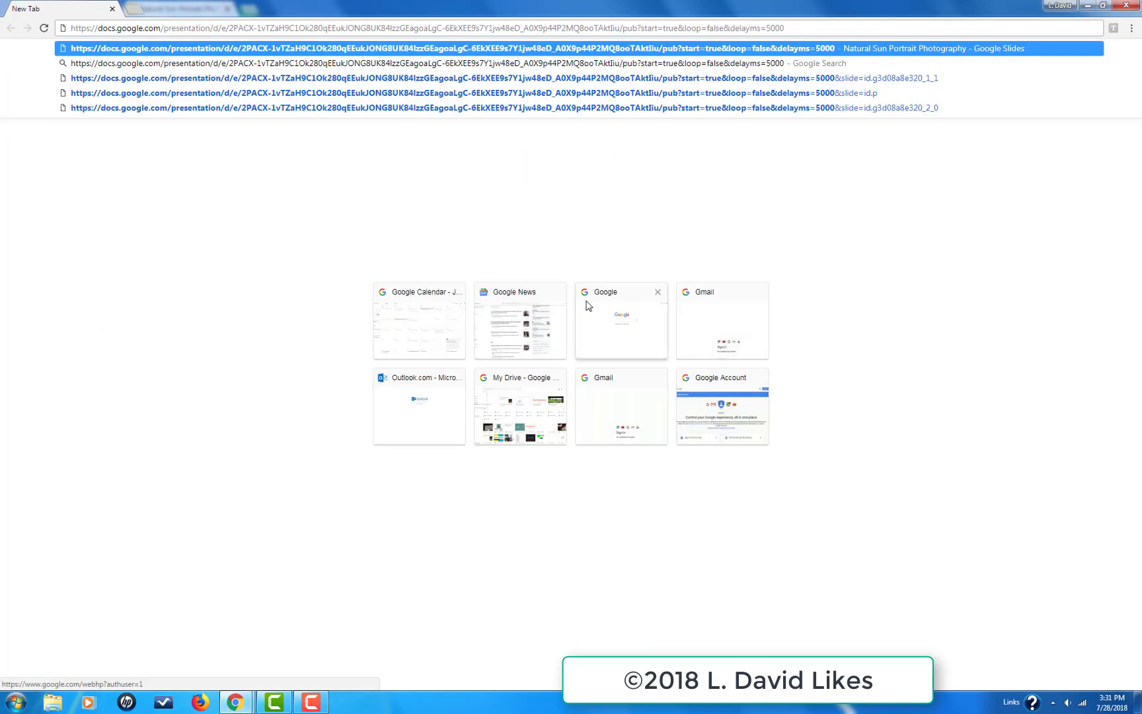